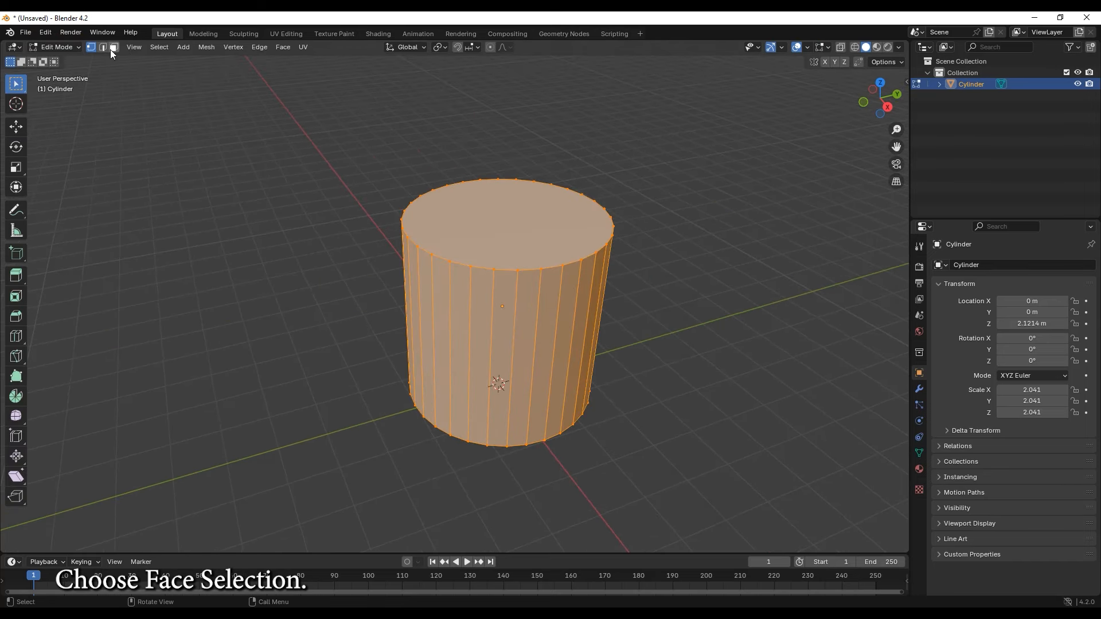
# - Switch to face selection and delete the cylinder's top face
pyautogui.click(113, 49)
pyautogui.click(506, 232)
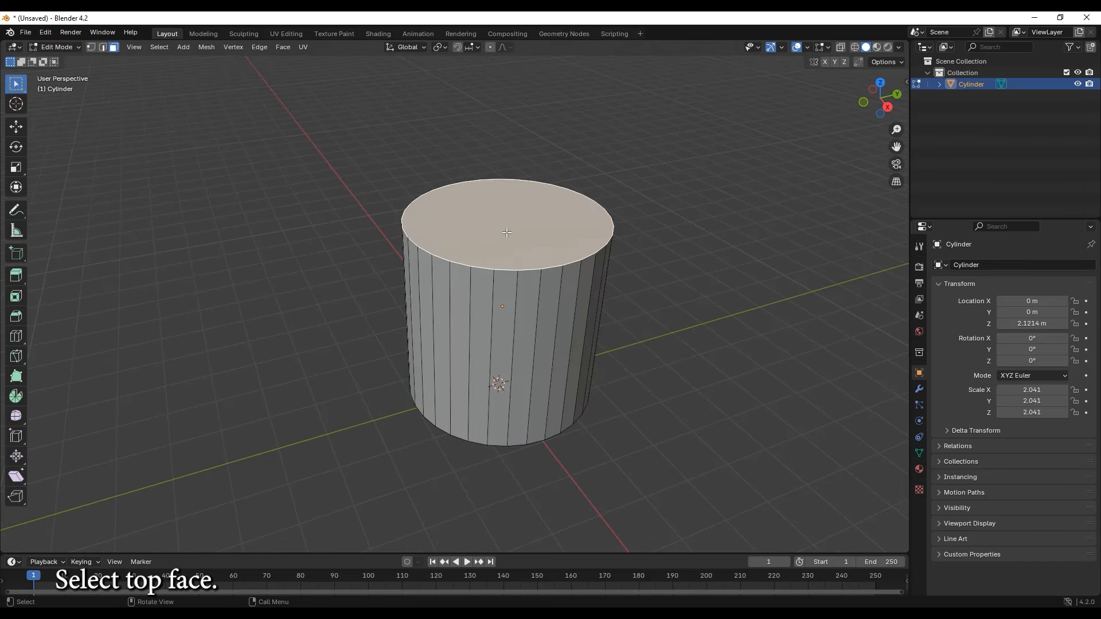
pyautogui.press('Delete')
pyautogui.click(499, 256)
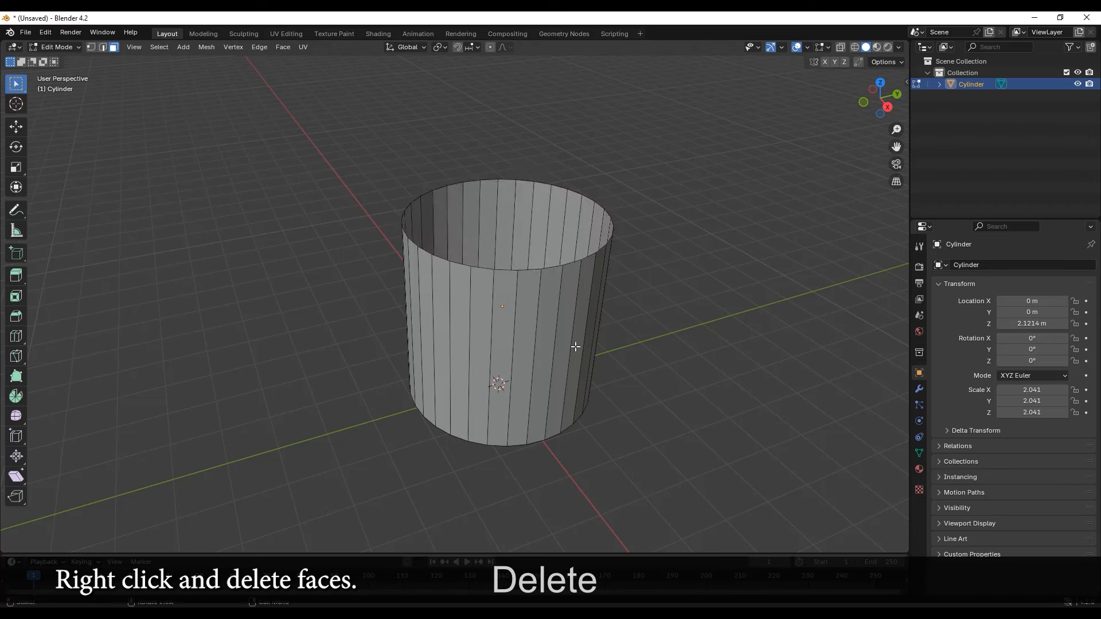
# - Delete the cylinder's bottom face, leaving an open tube
pyautogui.moveTo(570, 373); pyautogui.dragTo(553, 413, button='middle')
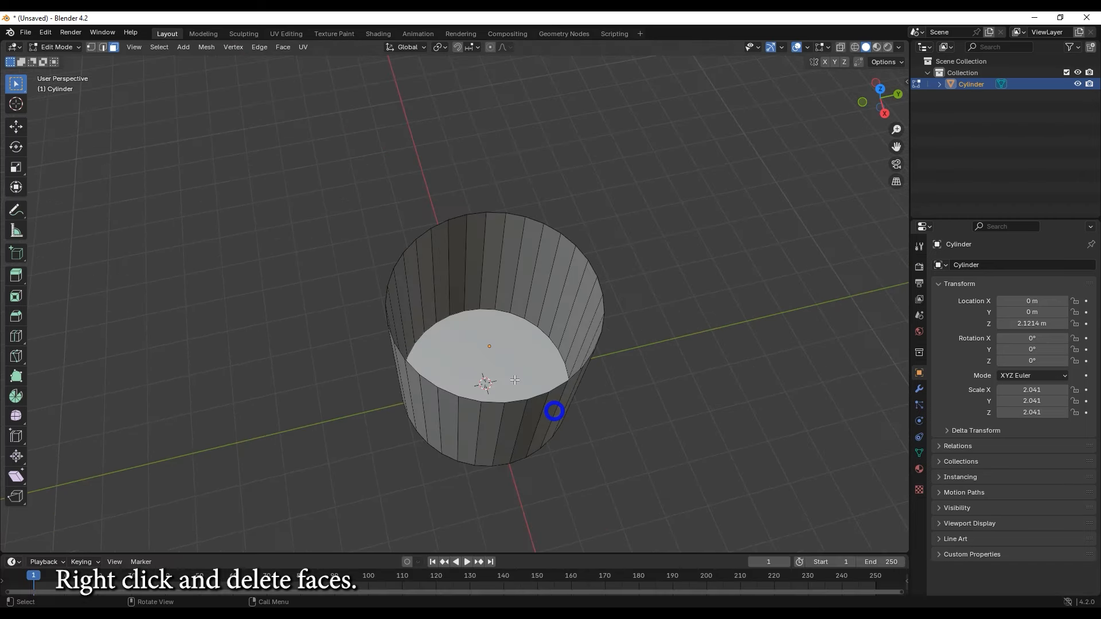
pyautogui.click(520, 343)
pyautogui.press('Delete')
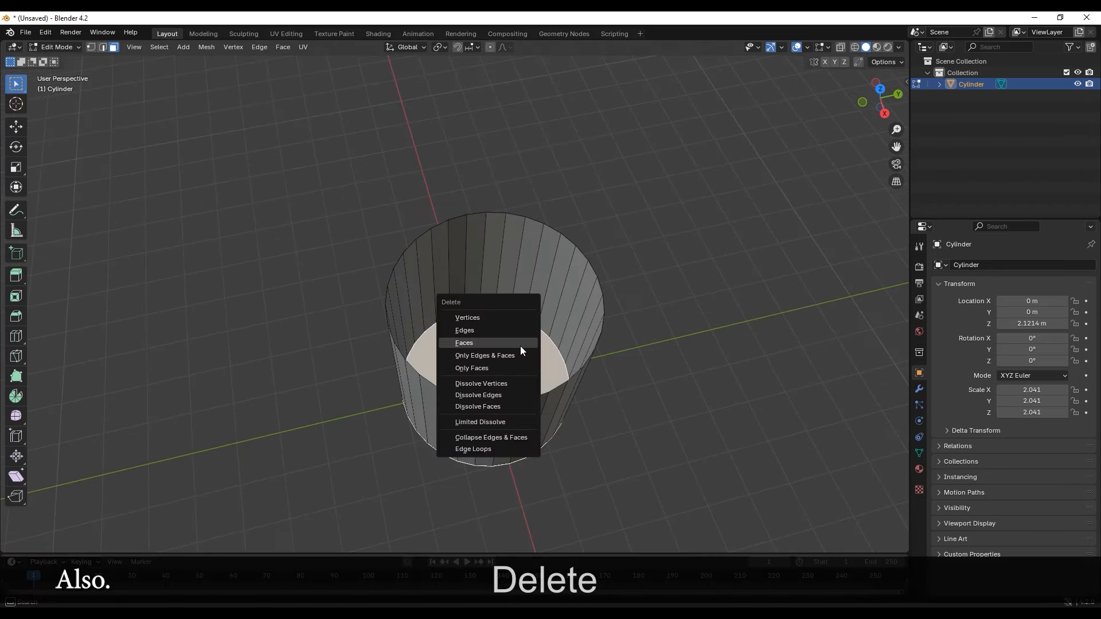
pyautogui.click(521, 346)
# - Extrude the bottom edge loop and scale it inward to about 0.8 to form a first flat ring
pyautogui.keyDown('alt'); pyautogui.click(452, 291); pyautogui.keyUp('alt')
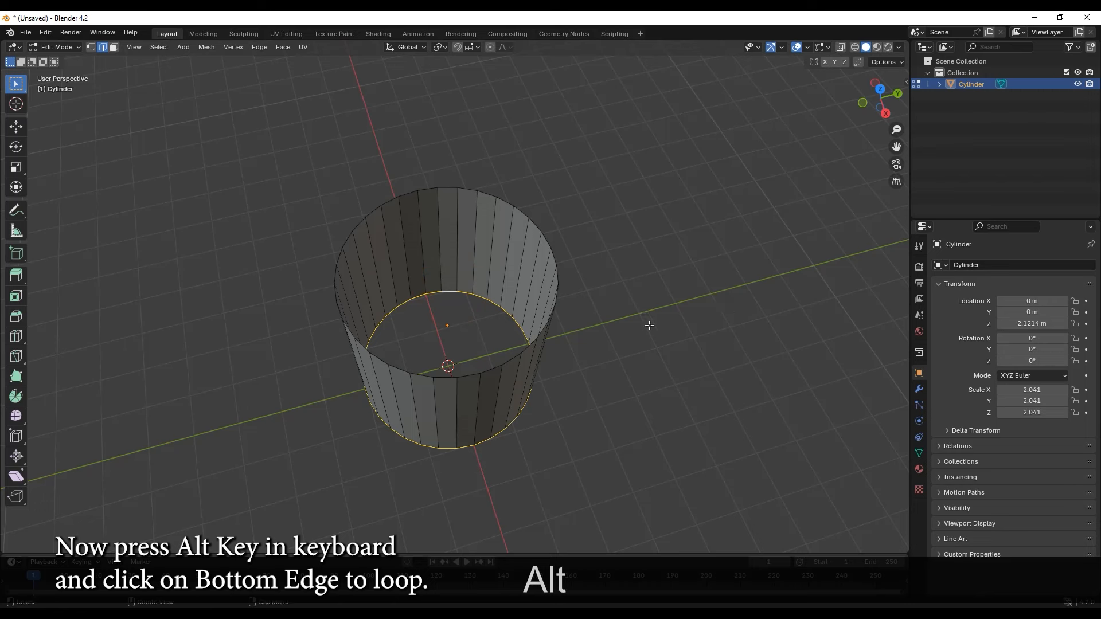
pyautogui.moveTo(601, 338); pyautogui.dragTo(613, 340, button='middle')
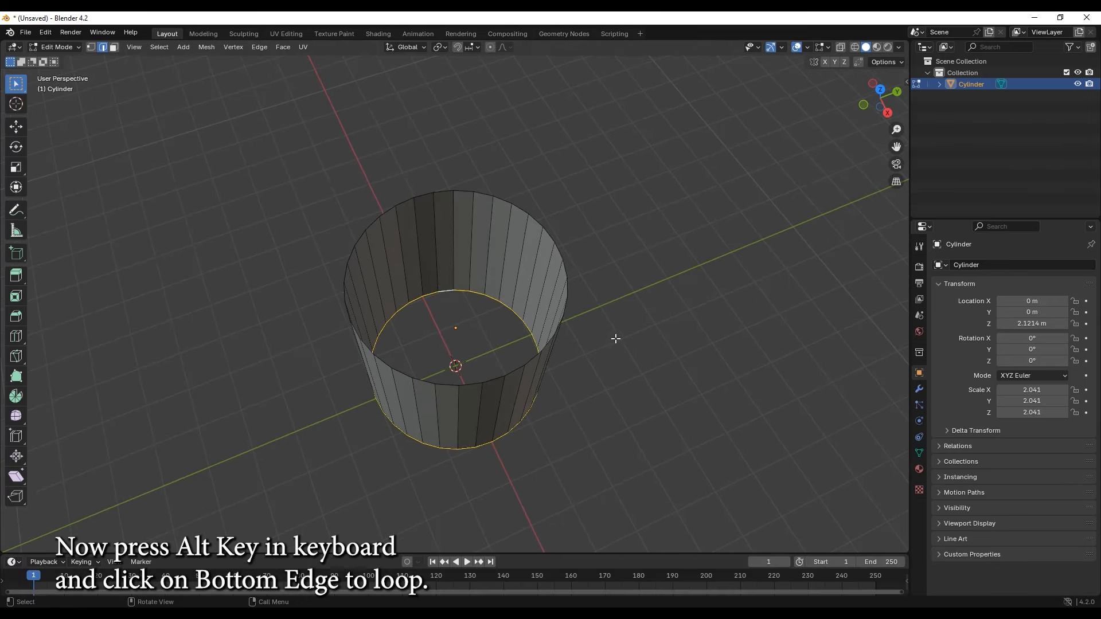
pyautogui.press('e')
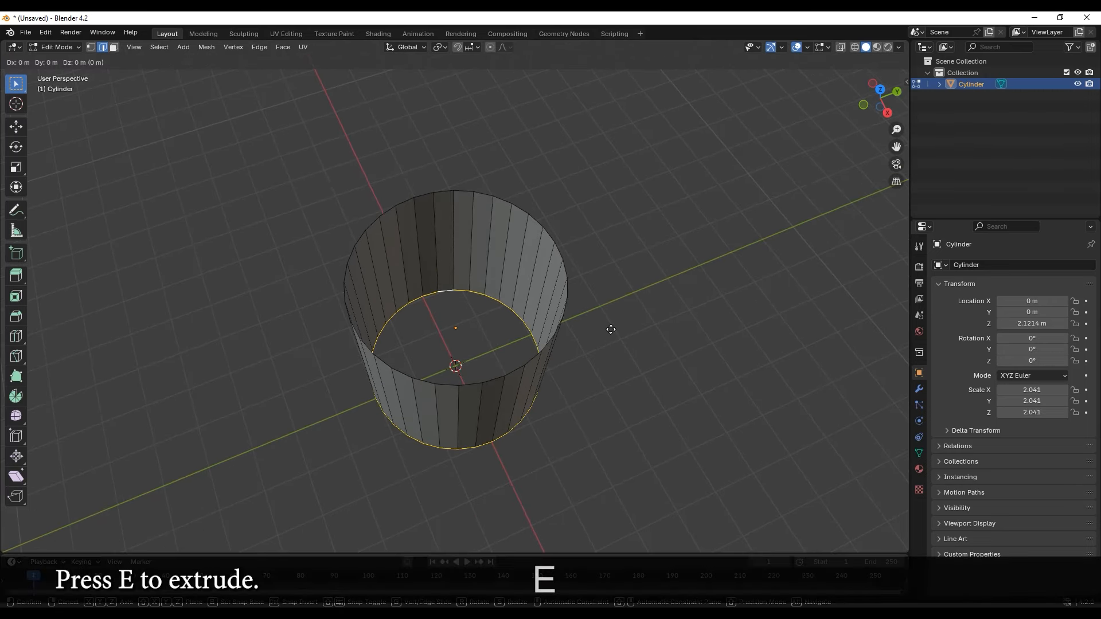
pyautogui.press('s')
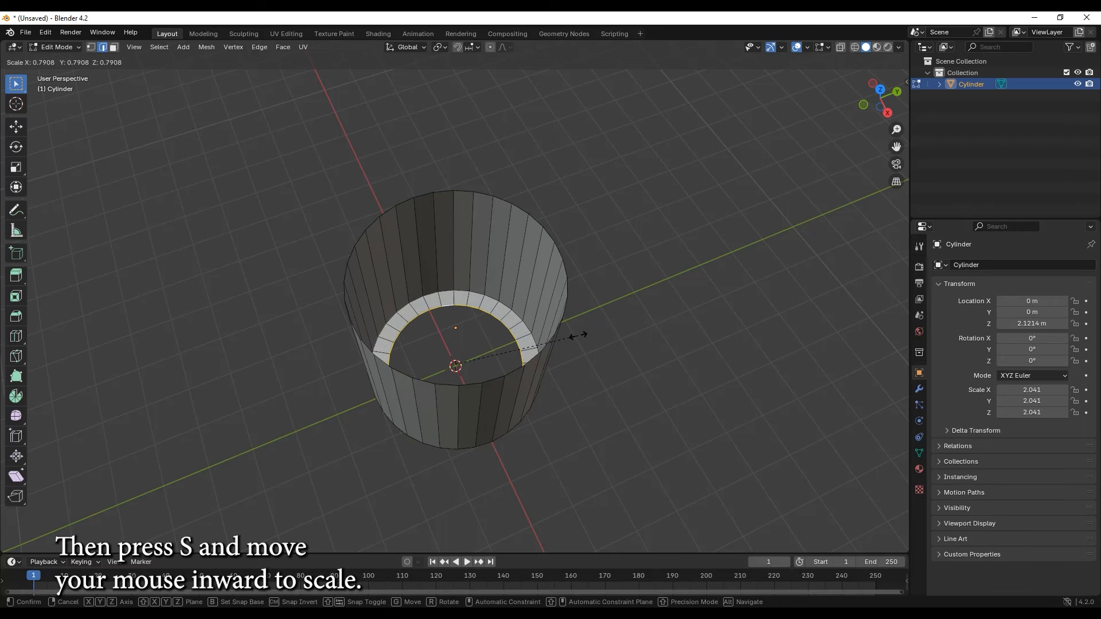
pyautogui.press('Return')
# - Extrude and scale further concentric rings inward across the base, and fill the remaining centre hole with a face
pyautogui.press('e')
pyautogui.press('s')
pyautogui.press('Return')
pyautogui.press('e')
pyautogui.press('s')
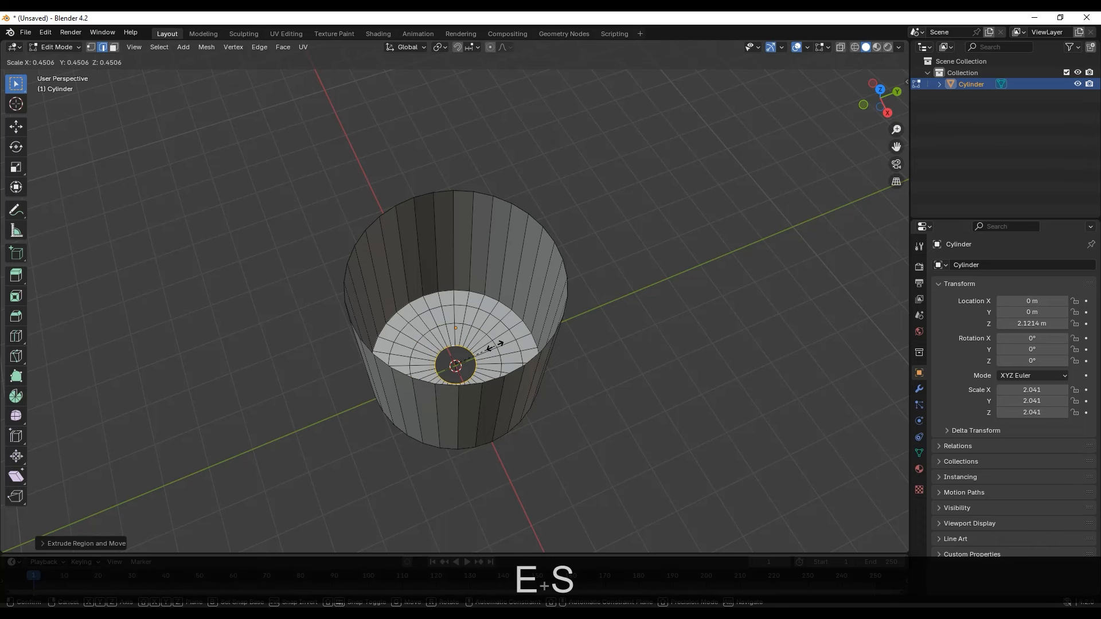
pyautogui.press('Return')
pyautogui.press('f')
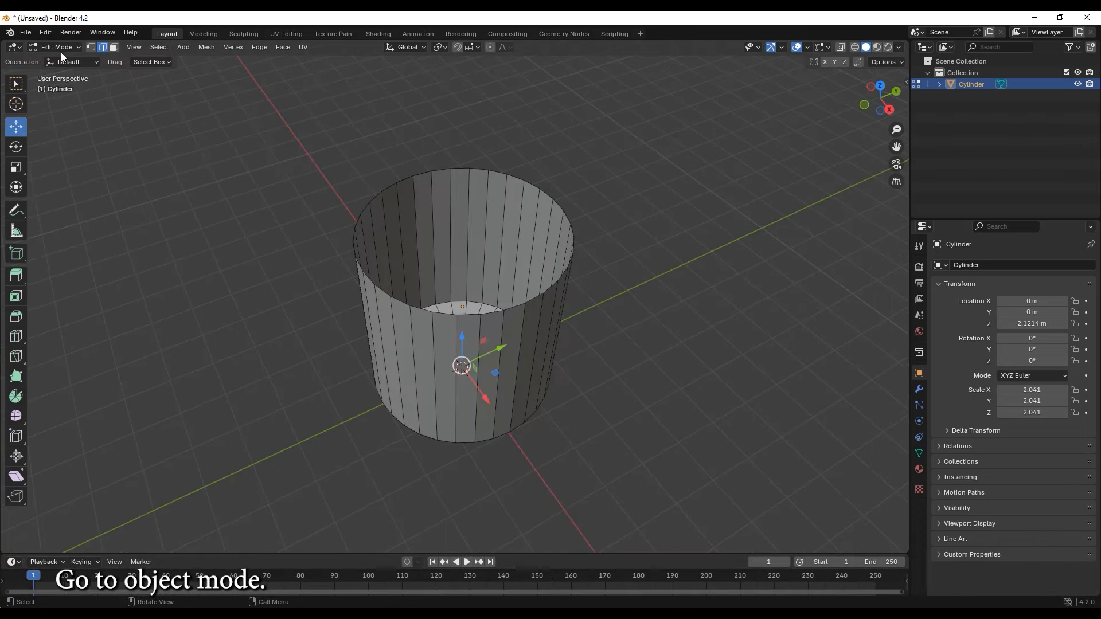
# - Return to Object Mode and add a Solidify modifier to the cylinder
pyautogui.click(55, 48)
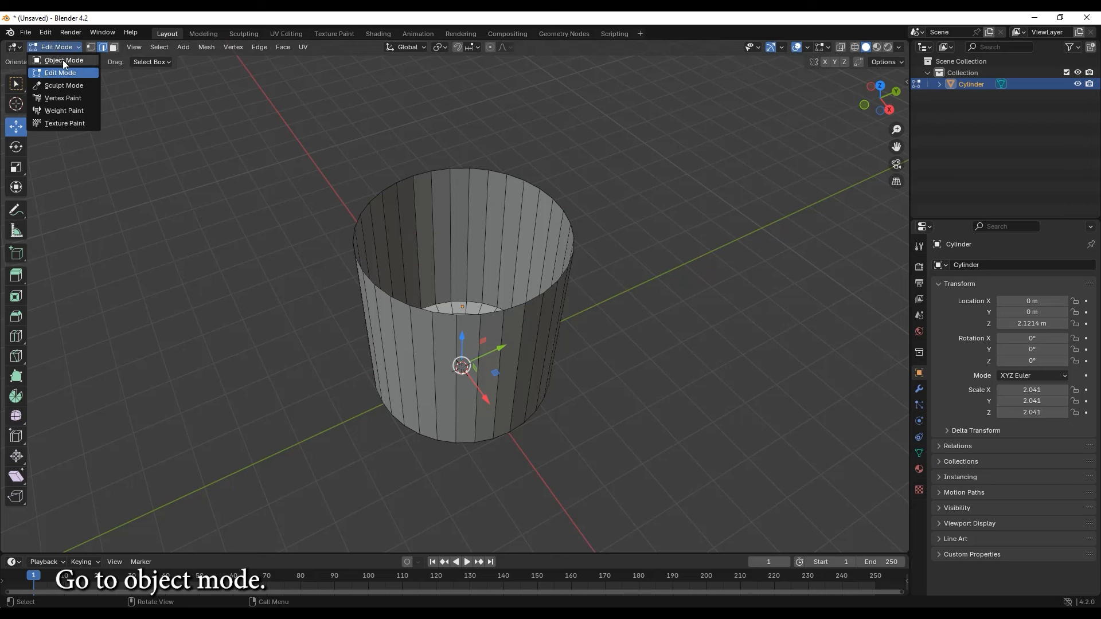
pyautogui.click(63, 60)
pyautogui.click(920, 389)
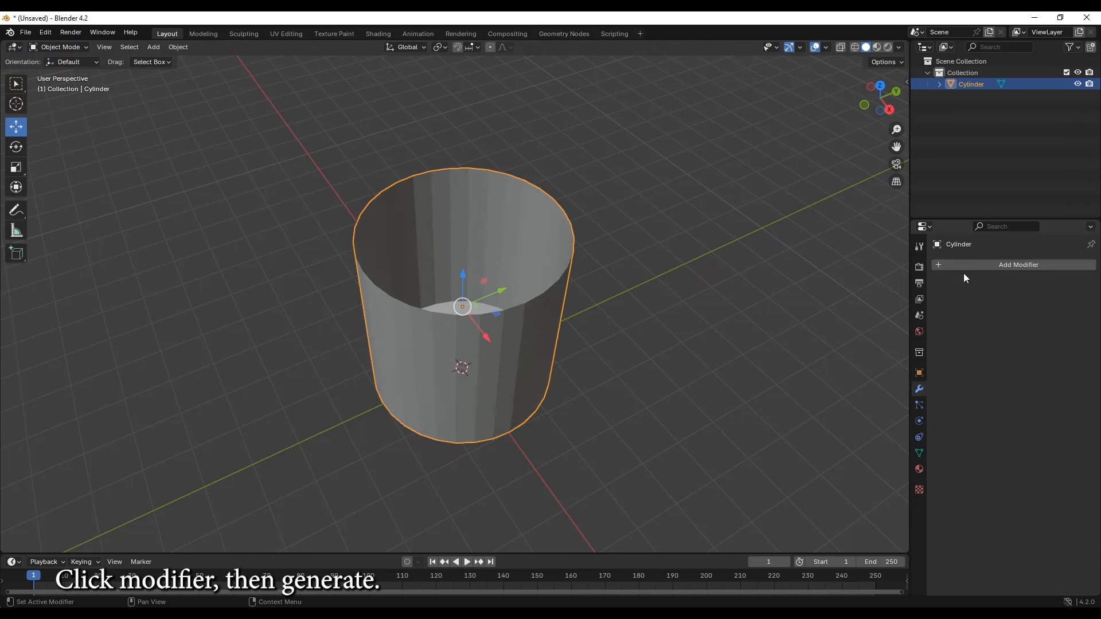
pyautogui.click(939, 266)
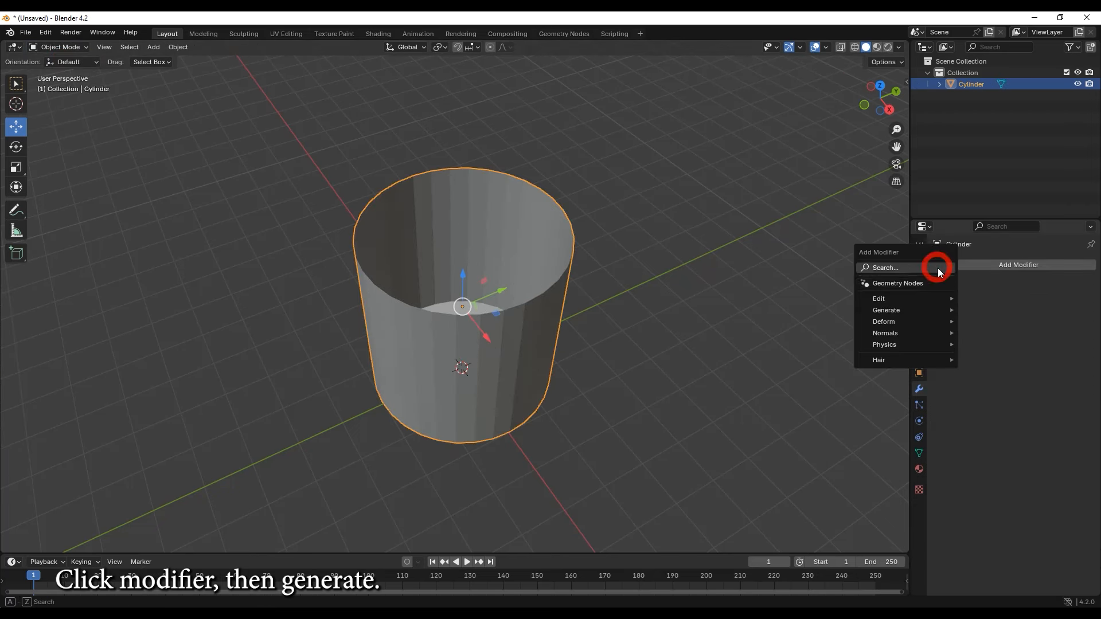
pyautogui.click(914, 310)
pyautogui.click(992, 446)
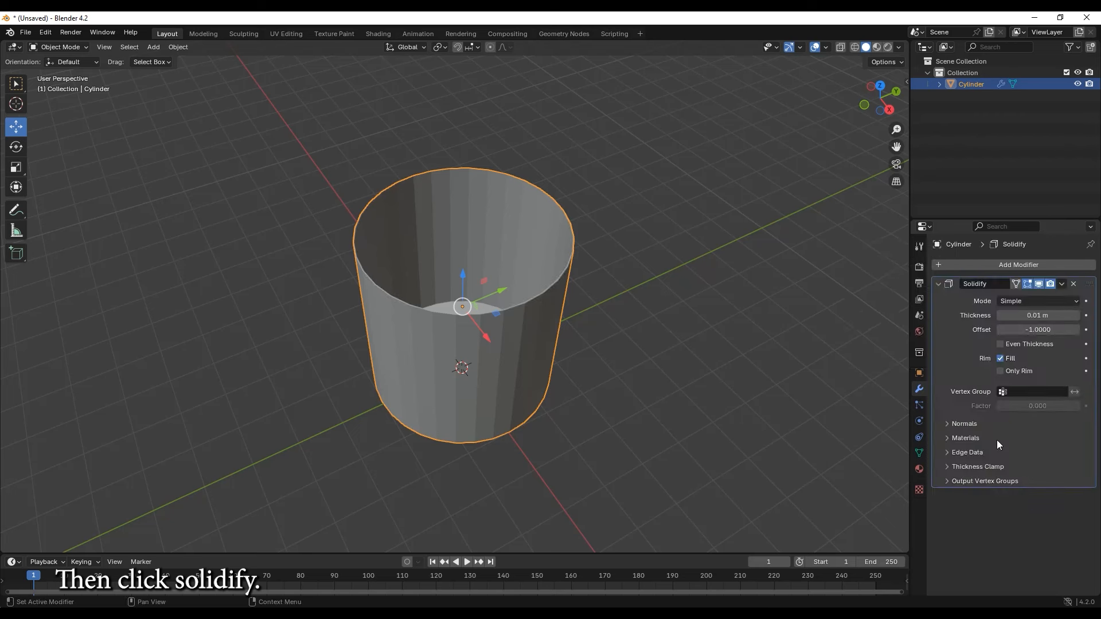
# - Set the Solidify thickness to 0.22 m and apply the modifier
pyautogui.moveTo(1034, 315); pyautogui.dragTo(1087, 316)
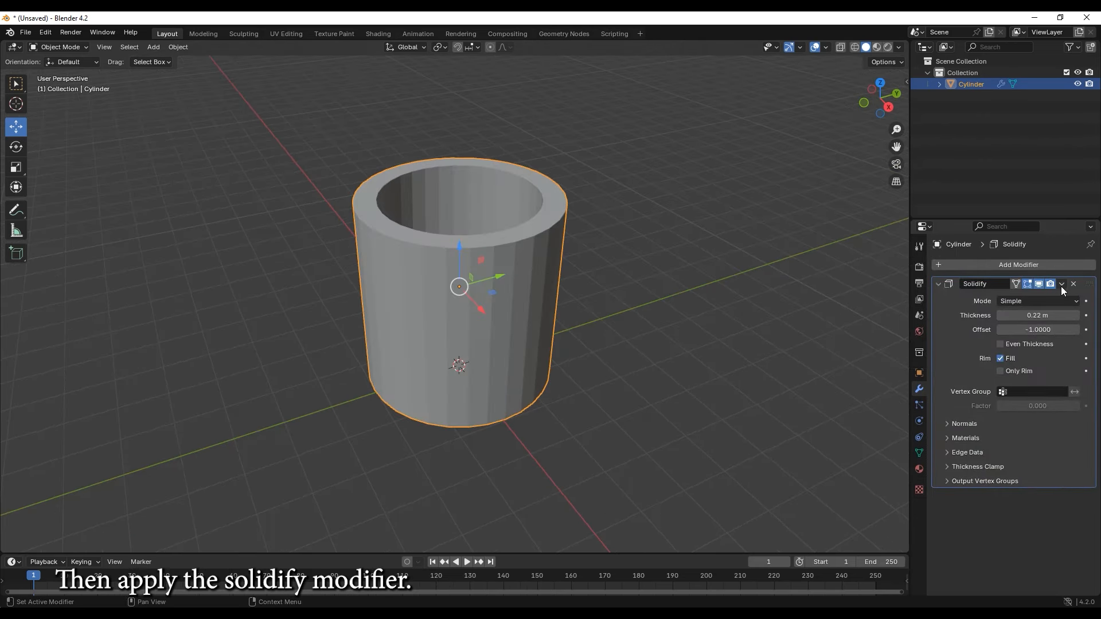
pyautogui.click(1062, 284)
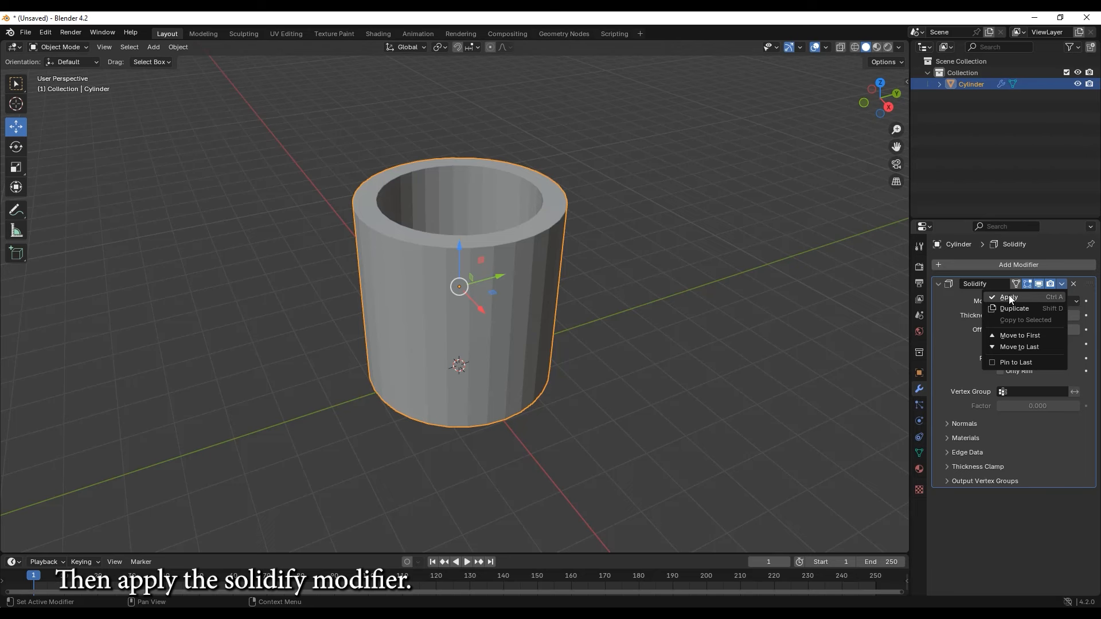
pyautogui.click(1009, 298)
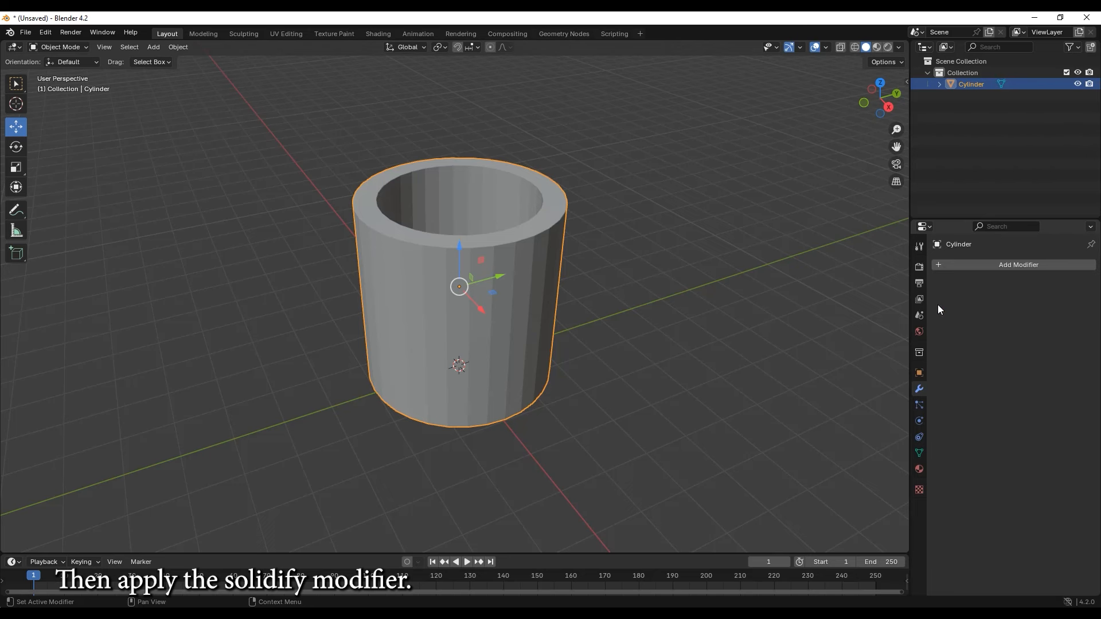
# - Add a Subdivision Surface modifier to the cylinder and set its viewport level to 2
pyautogui.click(952, 267)
pyautogui.moveTo(952, 268)
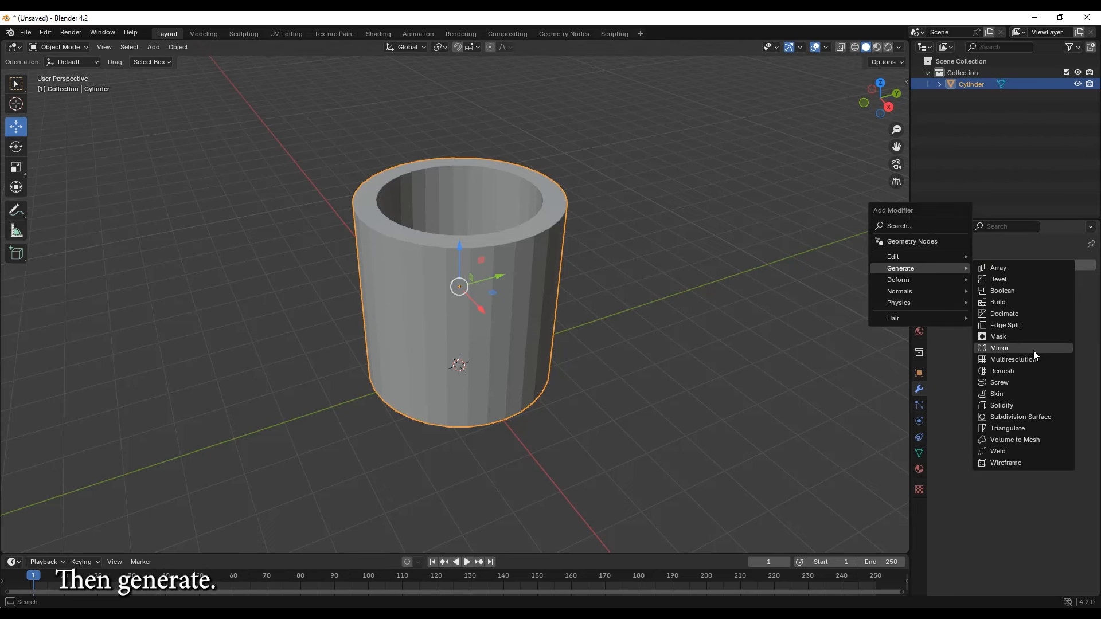
pyautogui.click(1027, 418)
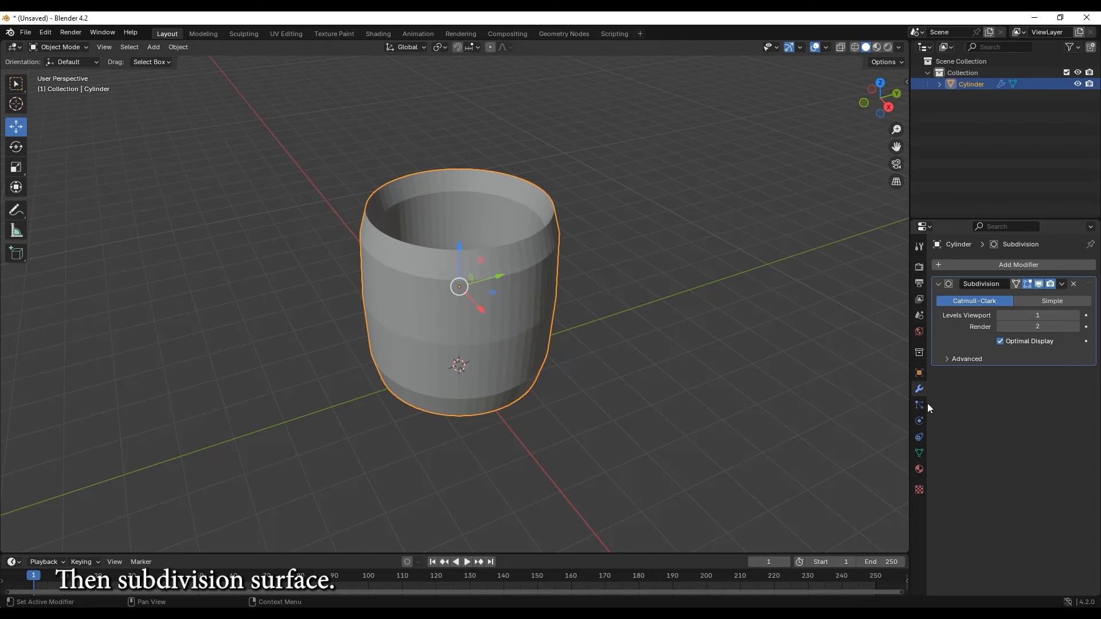
pyautogui.moveTo(509, 344)
pyautogui.mouseDown(button='middle')
pyautogui.moveTo(484, 321)
pyautogui.moveTo(507, 345)
pyautogui.mouseUp(button='middle')
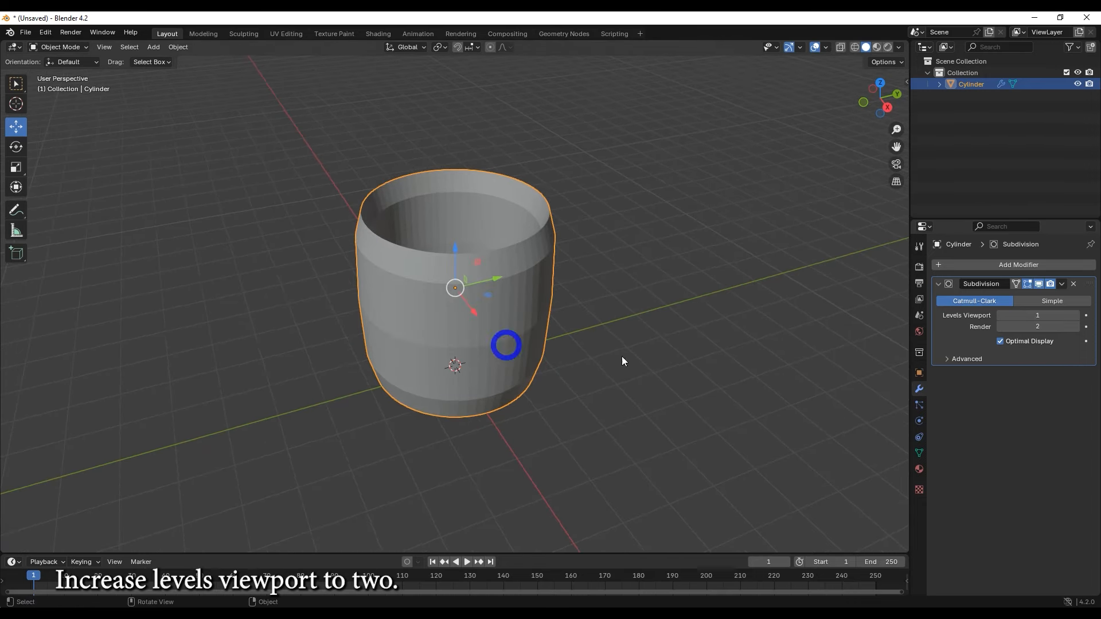
pyautogui.click(1077, 315)
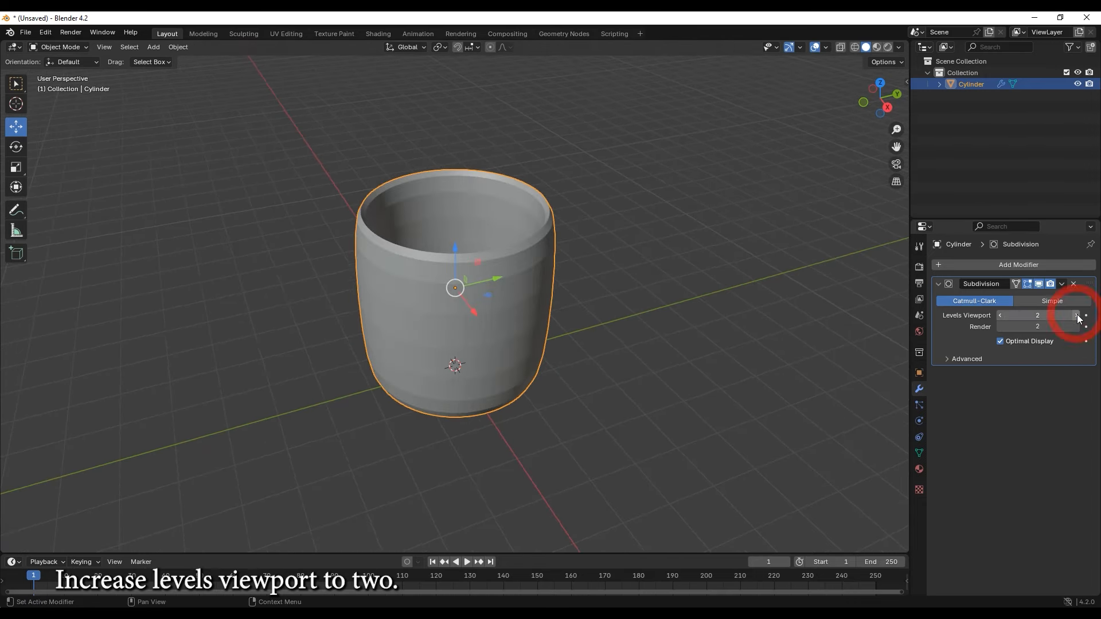
# - Enter Edit Mode and add one centred loop cut around the flat top rim between the inner and outer walls
pyautogui.click(63, 46)
pyautogui.click(65, 72)
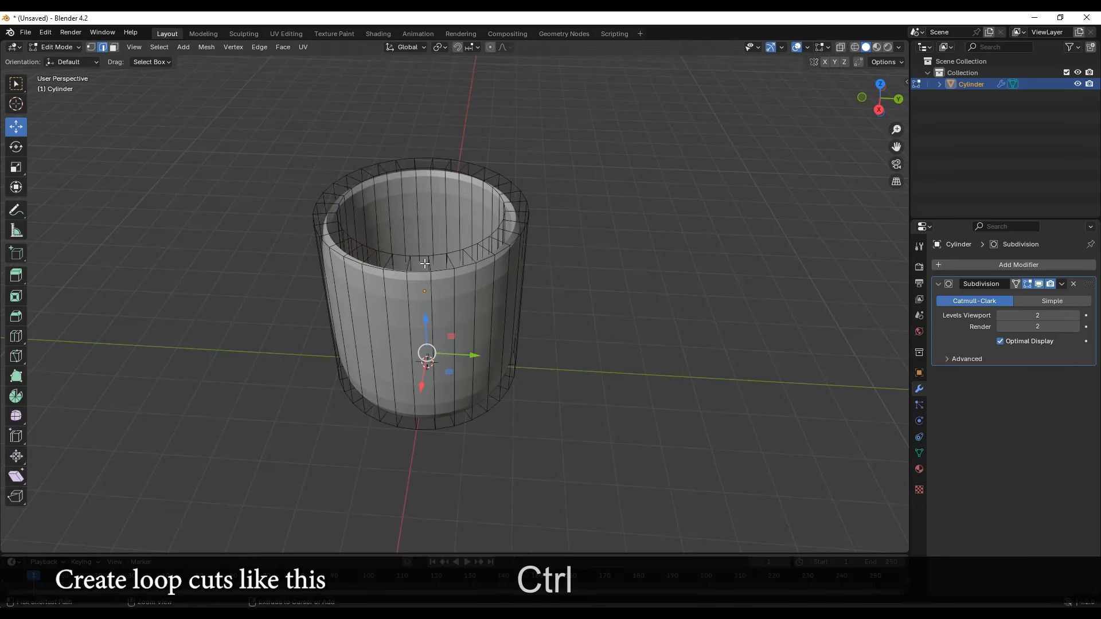
pyautogui.hotkey('ctrl', 'r')
pyautogui.press('Return')
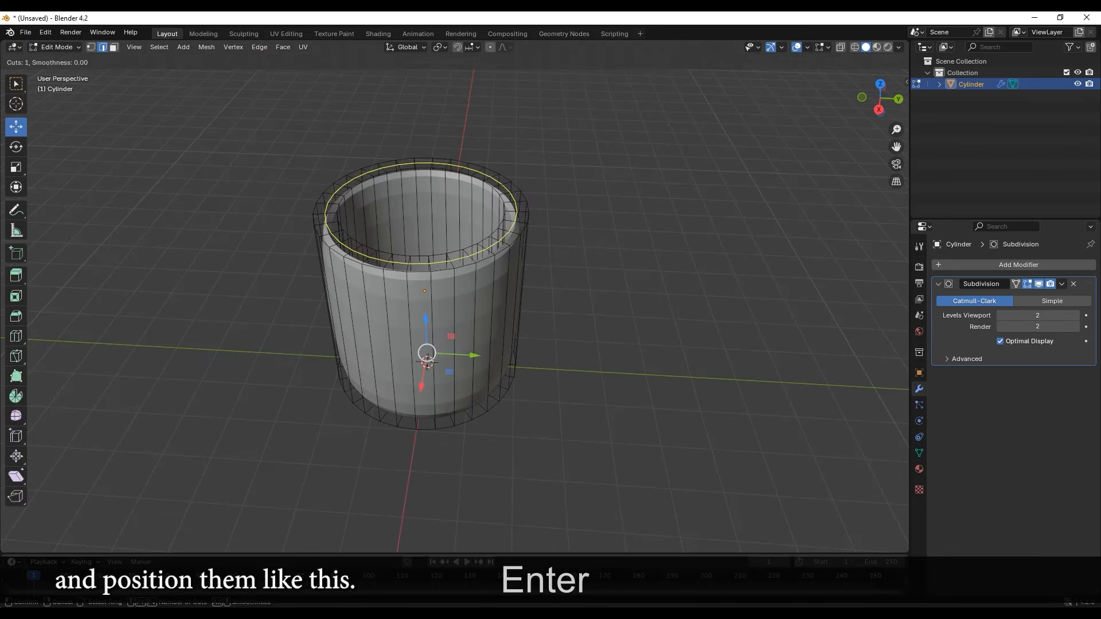
# - Add two horizontal loop cuts around the outer wall, scale them apart vertically towards rim and base, and shift them slightly down
pyautogui.moveTo(441, 328); pyautogui.dragTo(436, 299, button='middle')
pyautogui.hotkey('ctrl', 'r')
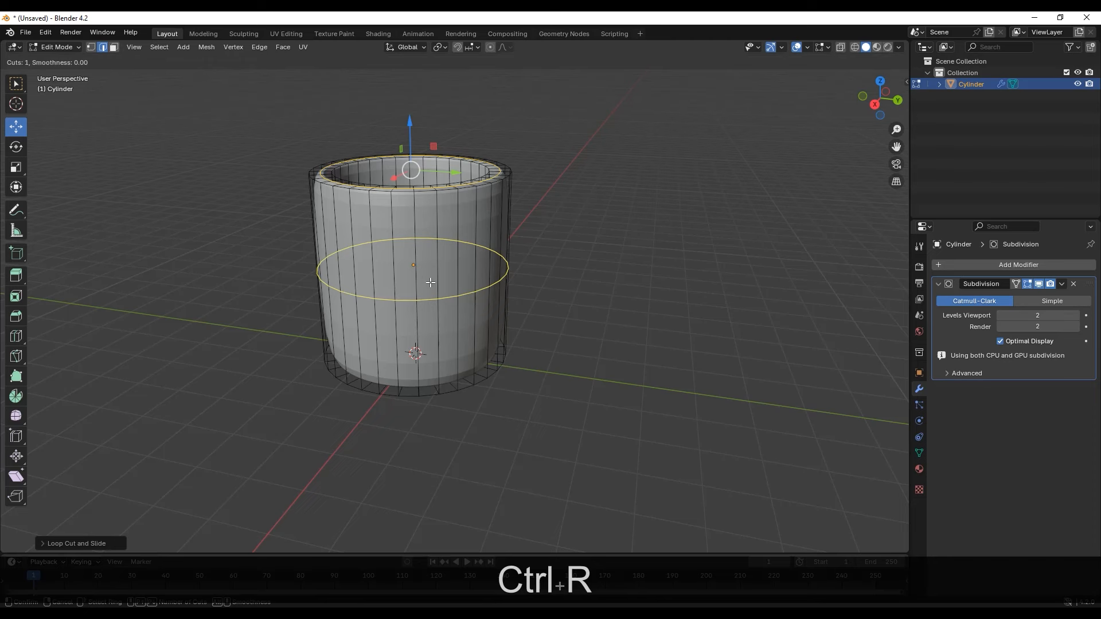
pyautogui.scroll(1, 430, 282)
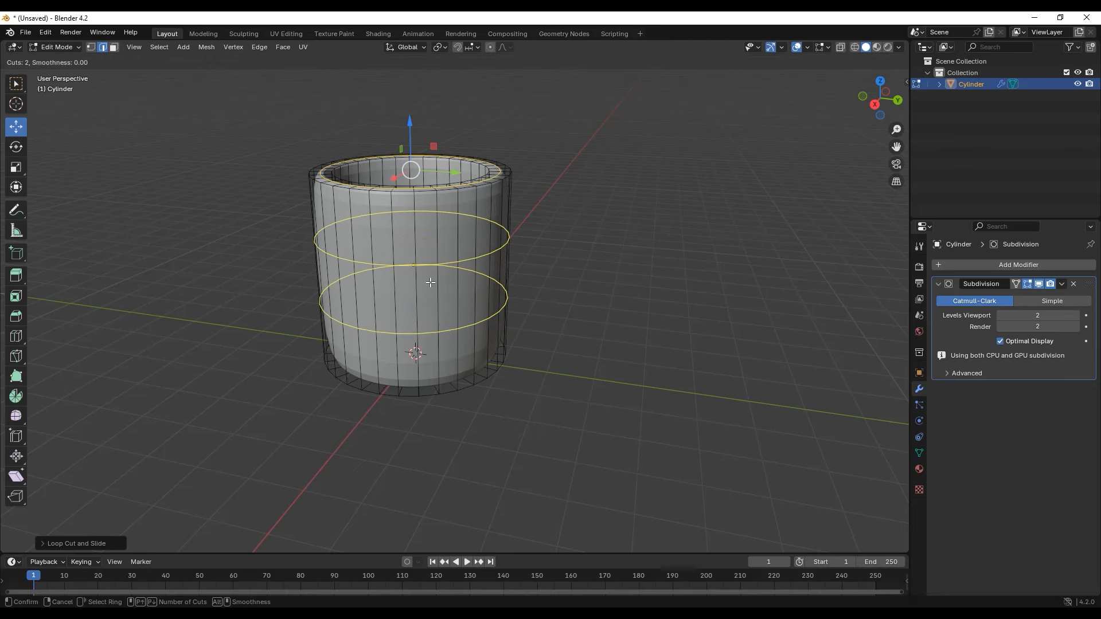
pyautogui.press('Return')
pyautogui.click(16, 167)
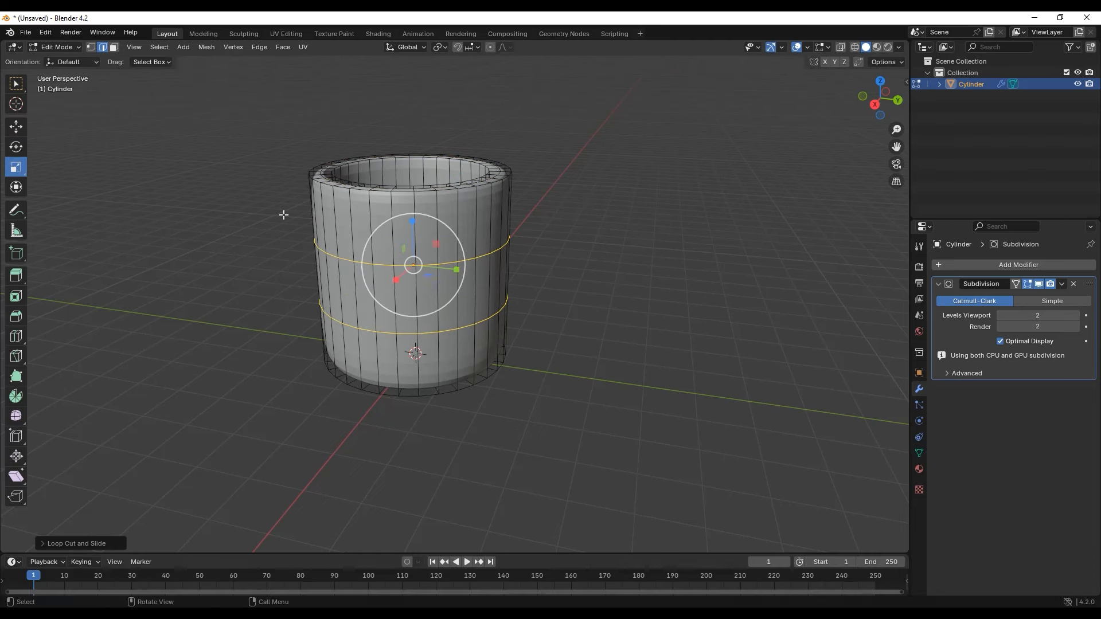
pyautogui.moveTo(412, 224)
pyautogui.mouseDown()
pyautogui.moveTo(411, 175)
pyautogui.moveTo(427, 188)
pyautogui.moveTo(412, 231)
pyautogui.mouseUp()
pyautogui.click(15, 126)
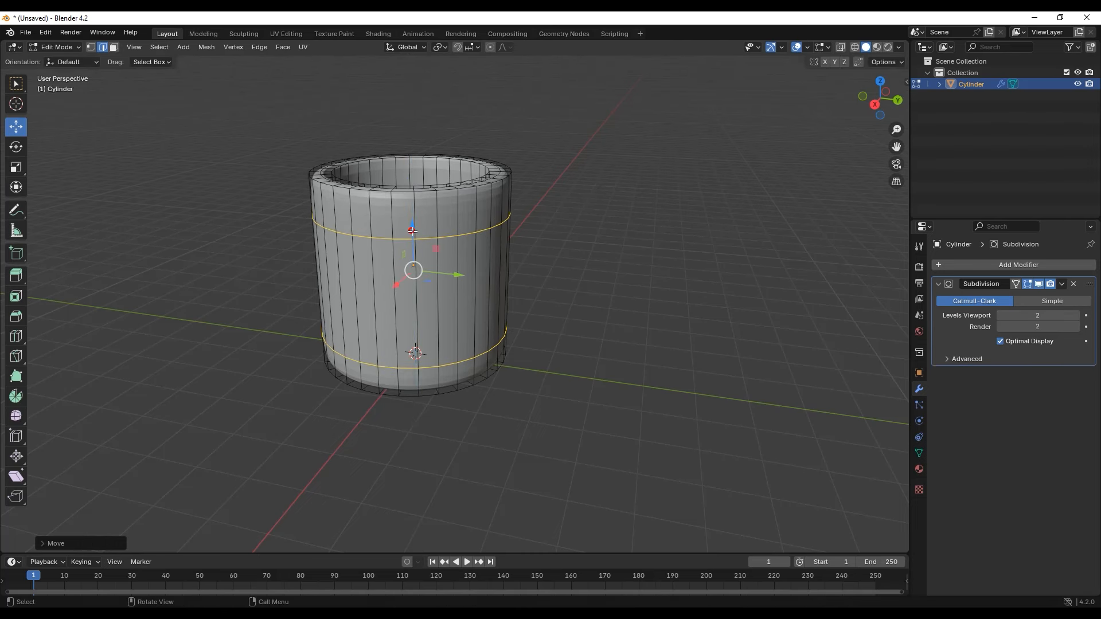
# - Add two more loop cuts between the existing pair on the outer wall and scale them apart vertically towards that pair
pyautogui.moveTo(502, 316); pyautogui.dragTo(501, 300, button='middle')
pyautogui.hotkey('ctrl', 'r')
pyautogui.scroll(1, 504, 261)
pyautogui.press('Return')
pyautogui.press('Return')
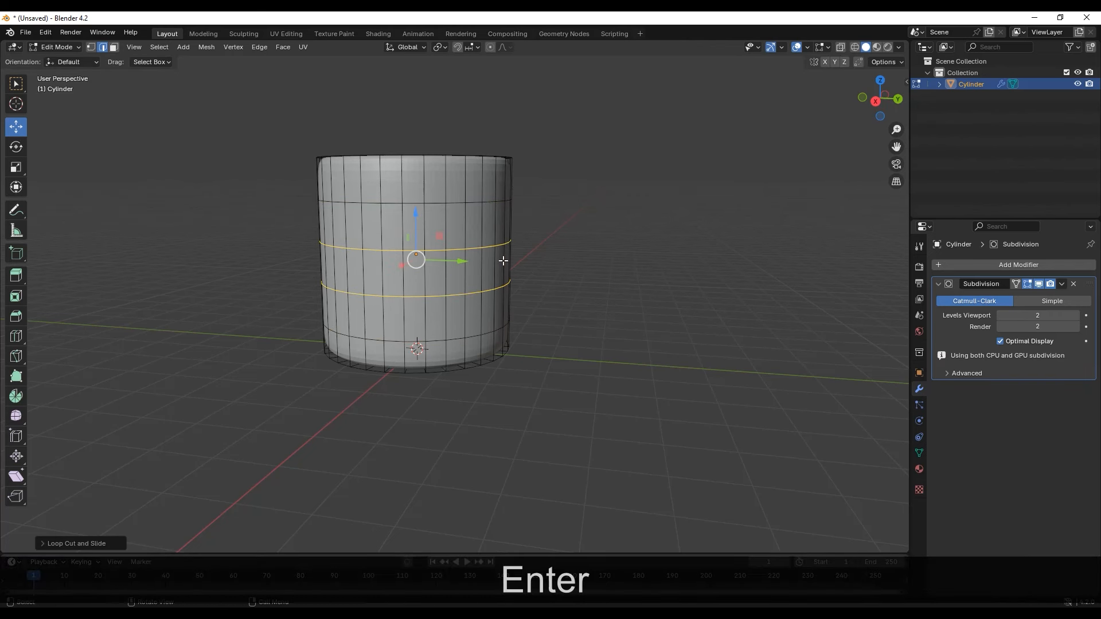
pyautogui.click(16, 167)
pyautogui.moveTo(416, 214); pyautogui.dragTo(434, 174)
# - Delete four outer-wall faces: two adjacent ones in the upper narrow band and the two directly below in the lower band
pyautogui.moveTo(553, 315); pyautogui.dragTo(507, 348, button='middle')
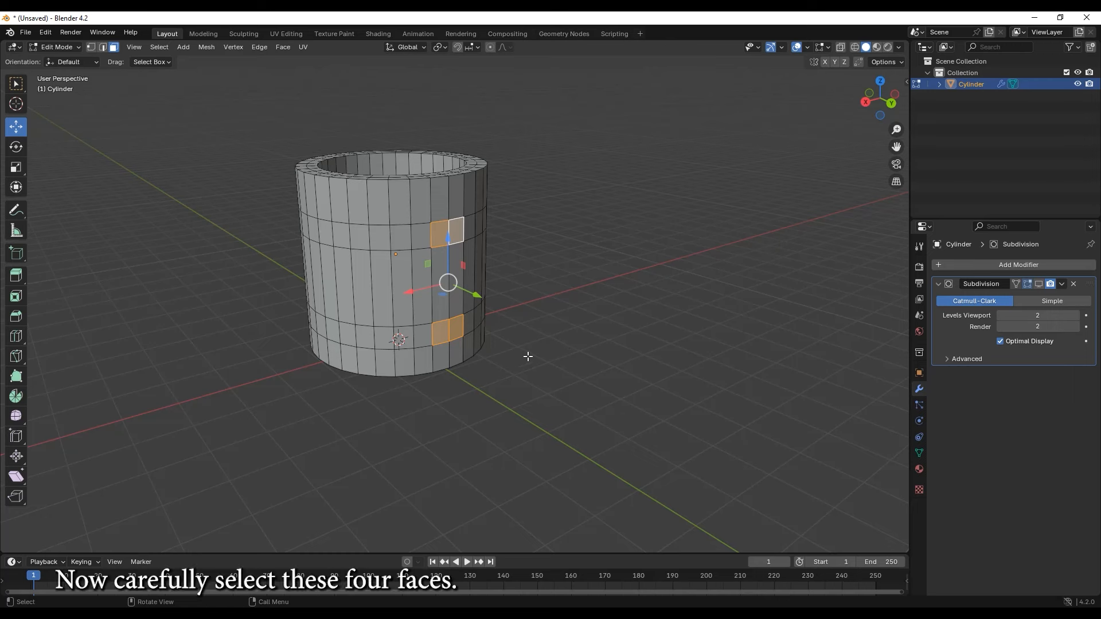
pyautogui.moveTo(528, 356); pyautogui.dragTo(551, 364, button='middle')
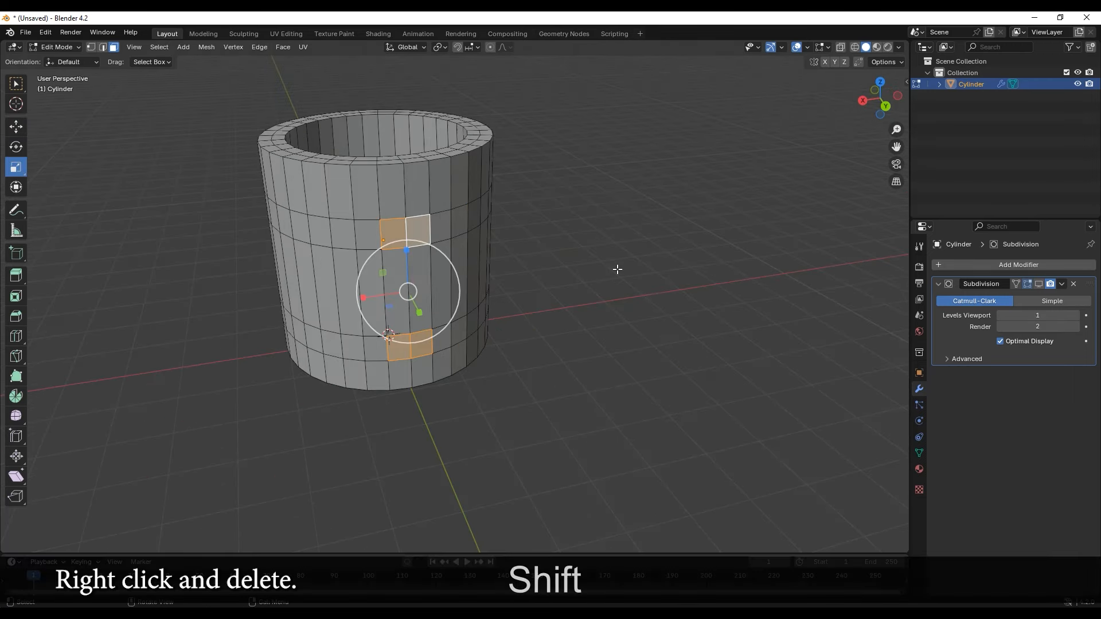
pyautogui.press('Delete')
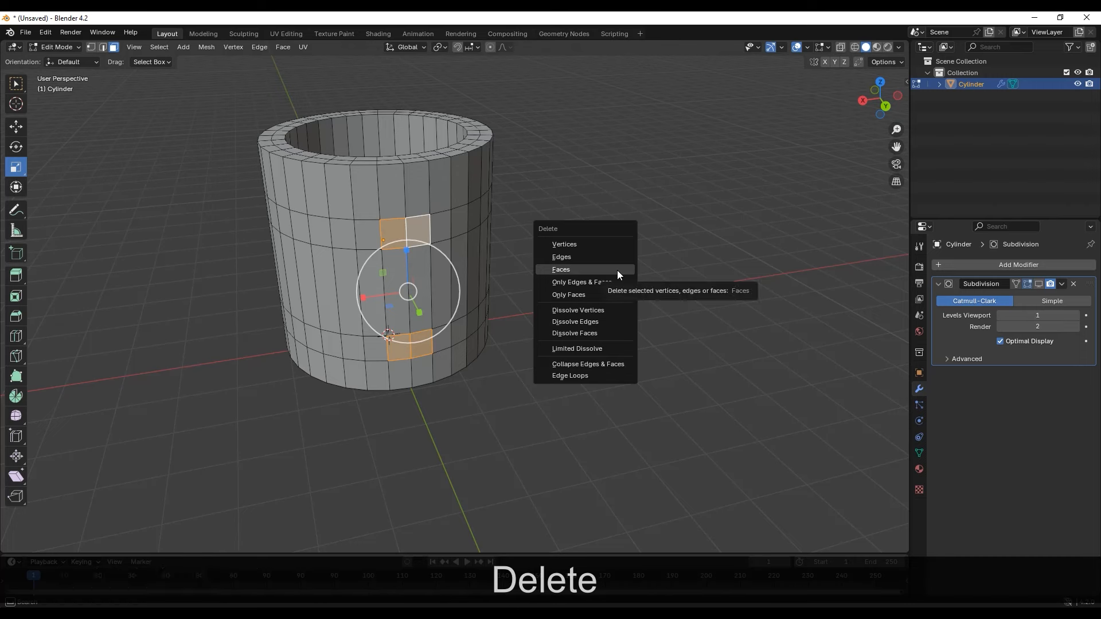
pyautogui.click(617, 270)
# - Select the edge loops around both side openings and extrude them outward about 0.31 m along the Y axis
pyautogui.moveTo(517, 353); pyautogui.dragTo(545, 373, button='middle')
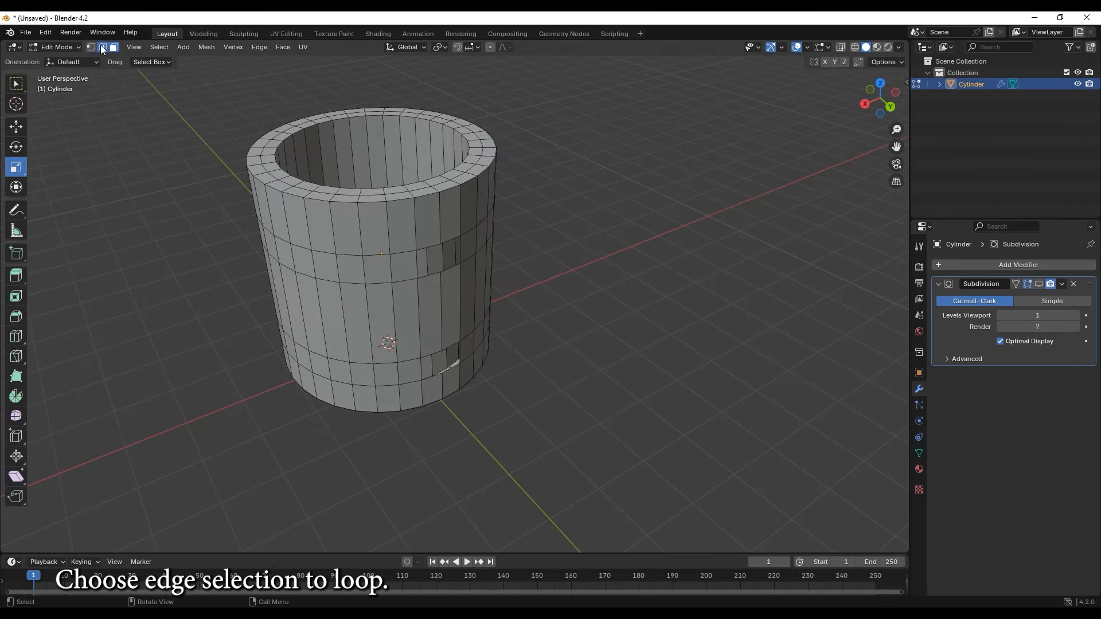
pyautogui.press('alt')
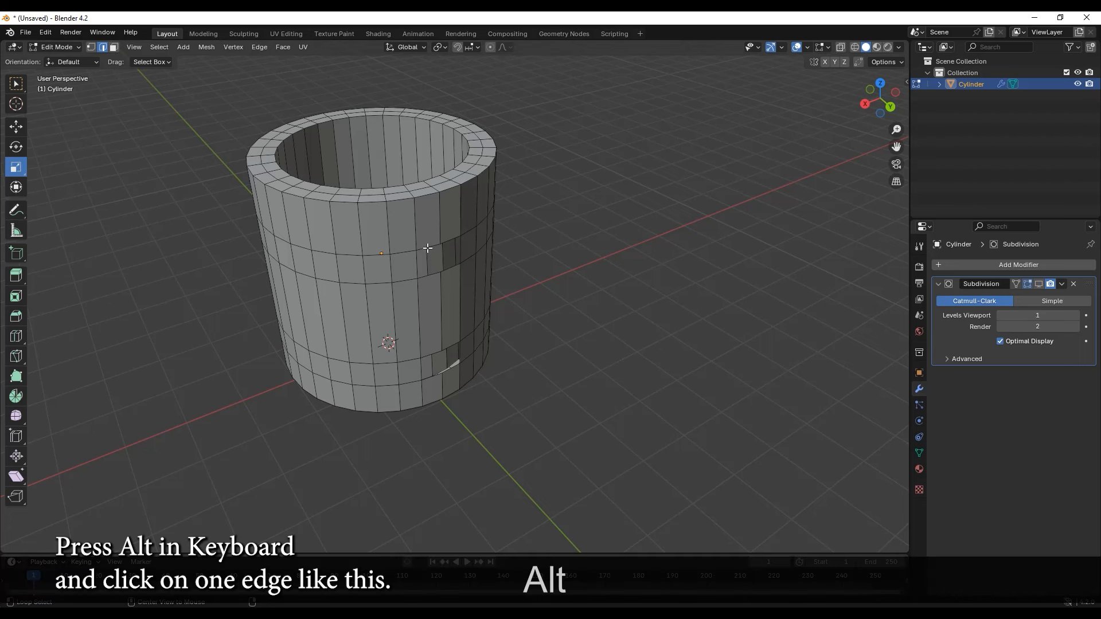
pyautogui.keyDown('alt'); pyautogui.click(426, 247); pyautogui.keyUp('alt')
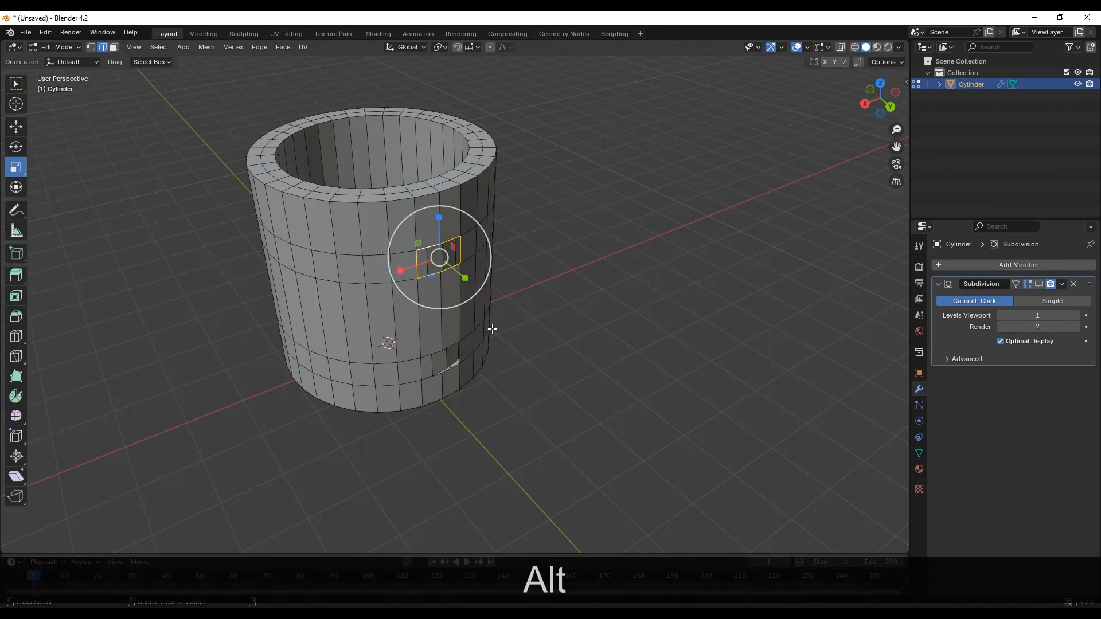
pyautogui.keyDown('alt'); pyautogui.keyDown('shift'); pyautogui.click(436, 353); pyautogui.keyUp('shift'); pyautogui.keyUp('alt')
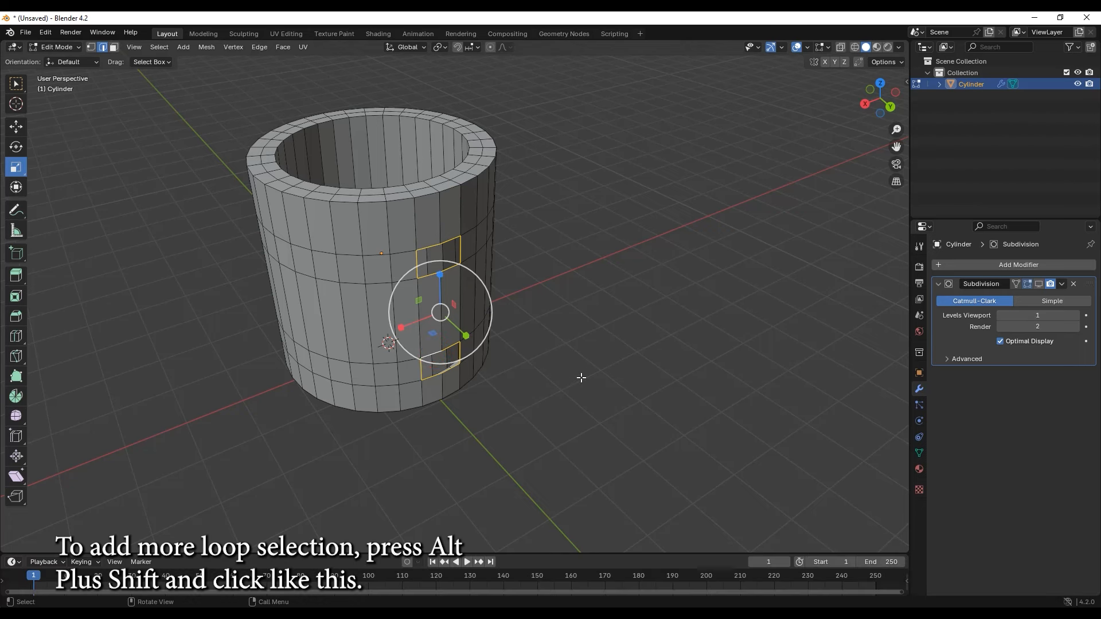
pyautogui.press('e')
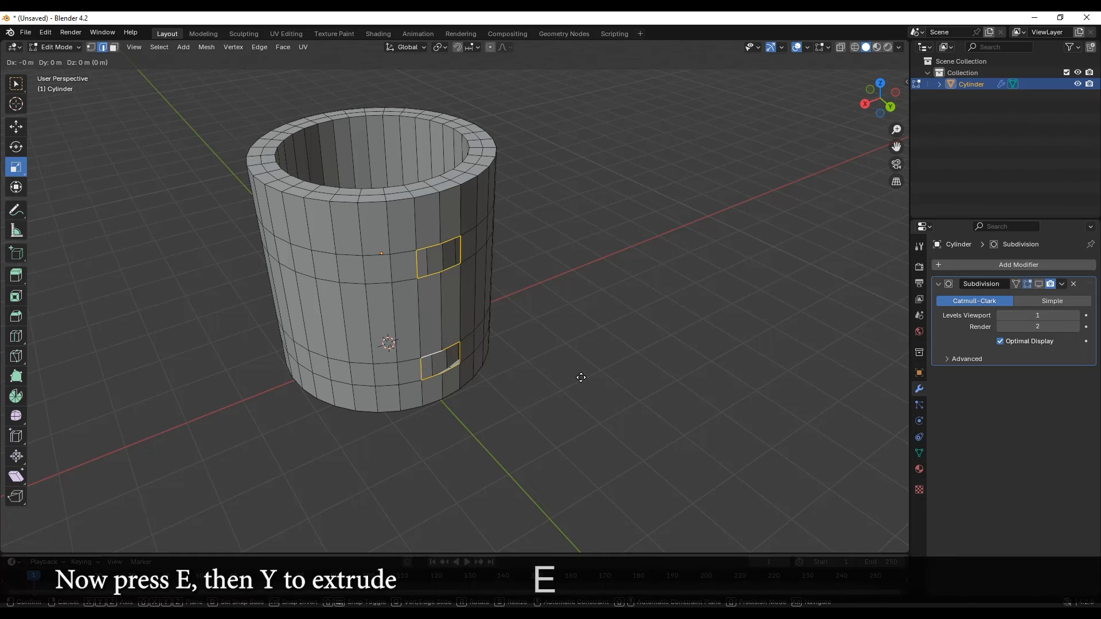
pyautogui.press('y')
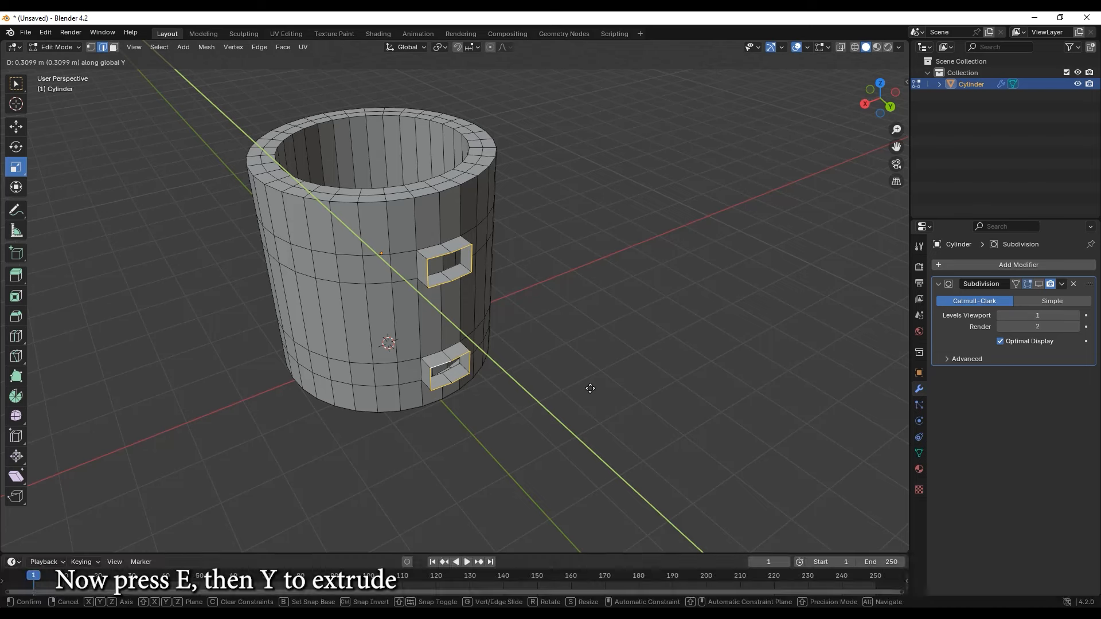
pyautogui.press('Return')
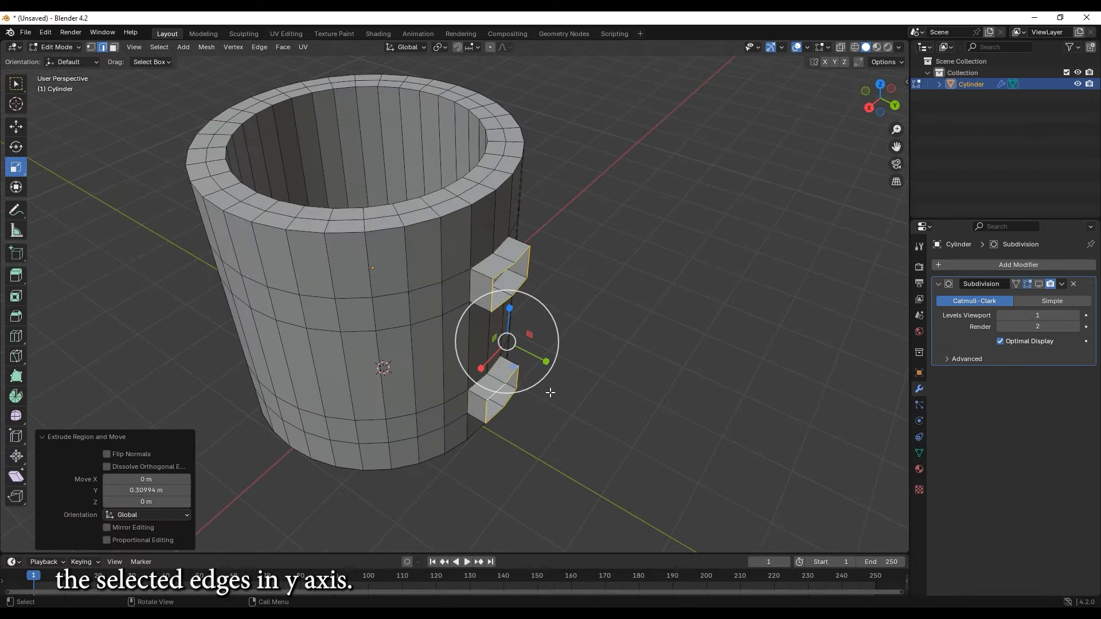
# - From the top view with X-ray on, flatten the ends of both extruded stubs by setting their Y scale to 0
pyautogui.click(880, 86)
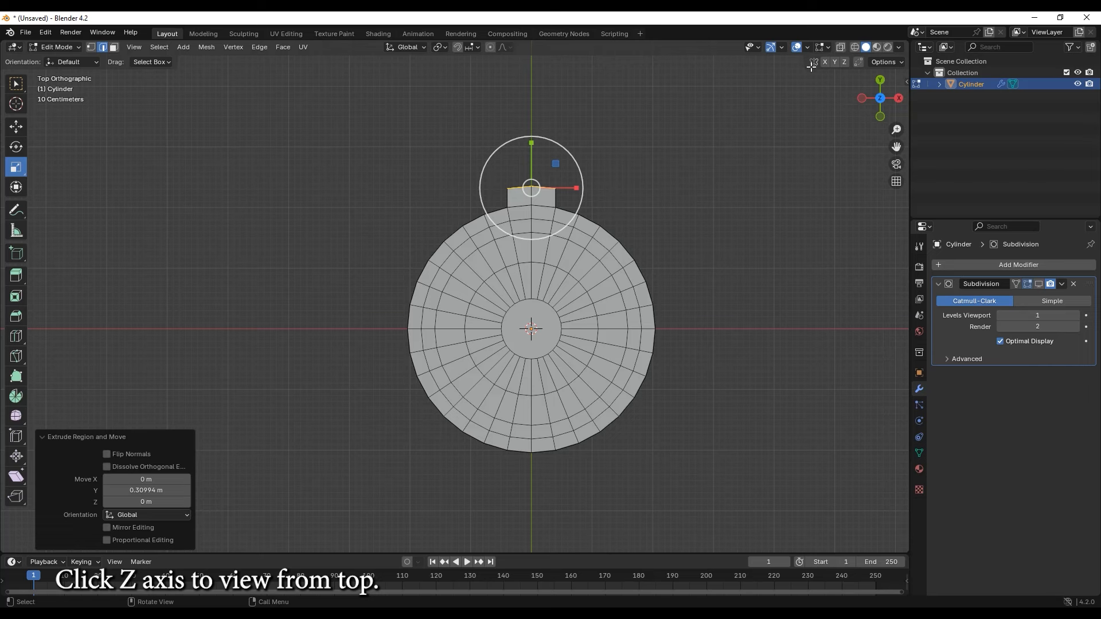
pyautogui.click(840, 48)
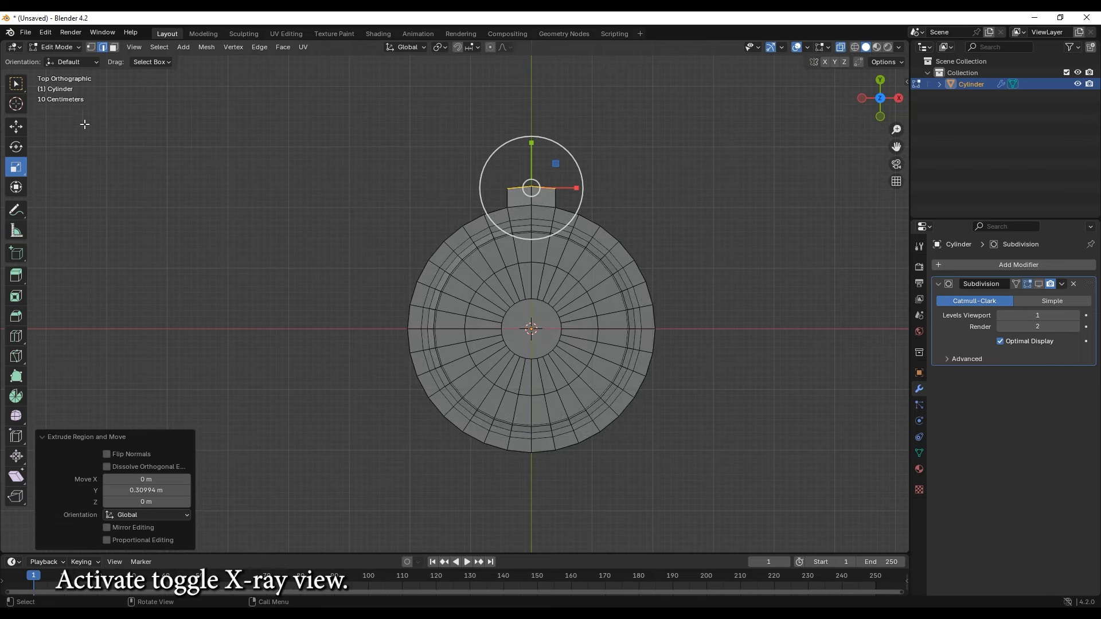
pyautogui.click(16, 128)
pyautogui.moveTo(465, 159); pyautogui.dragTo(603, 198)
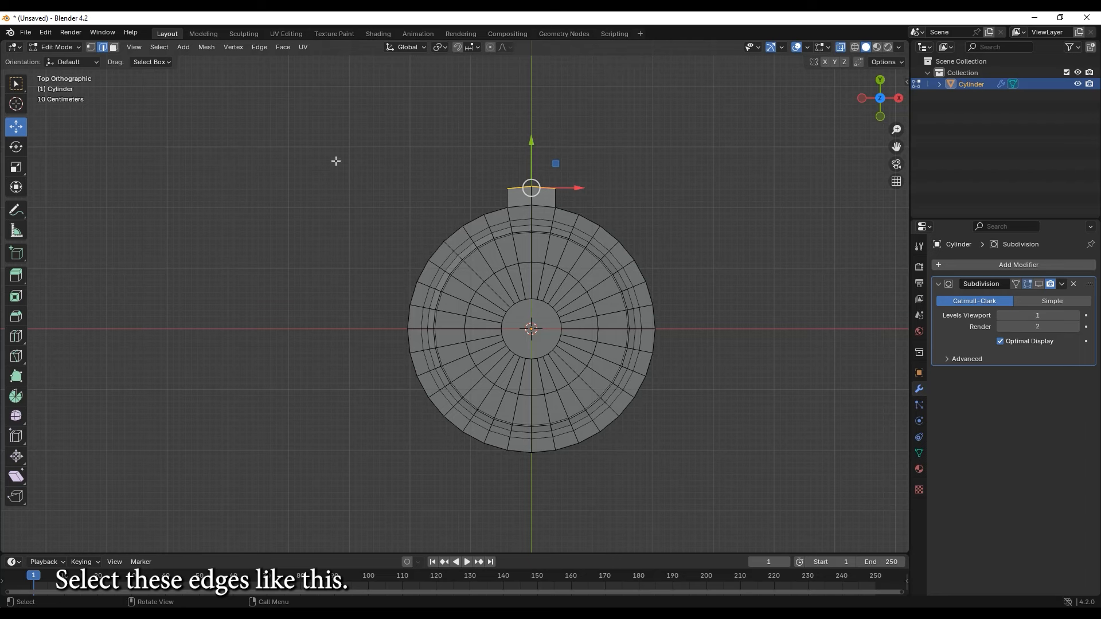
pyautogui.click(14, 167)
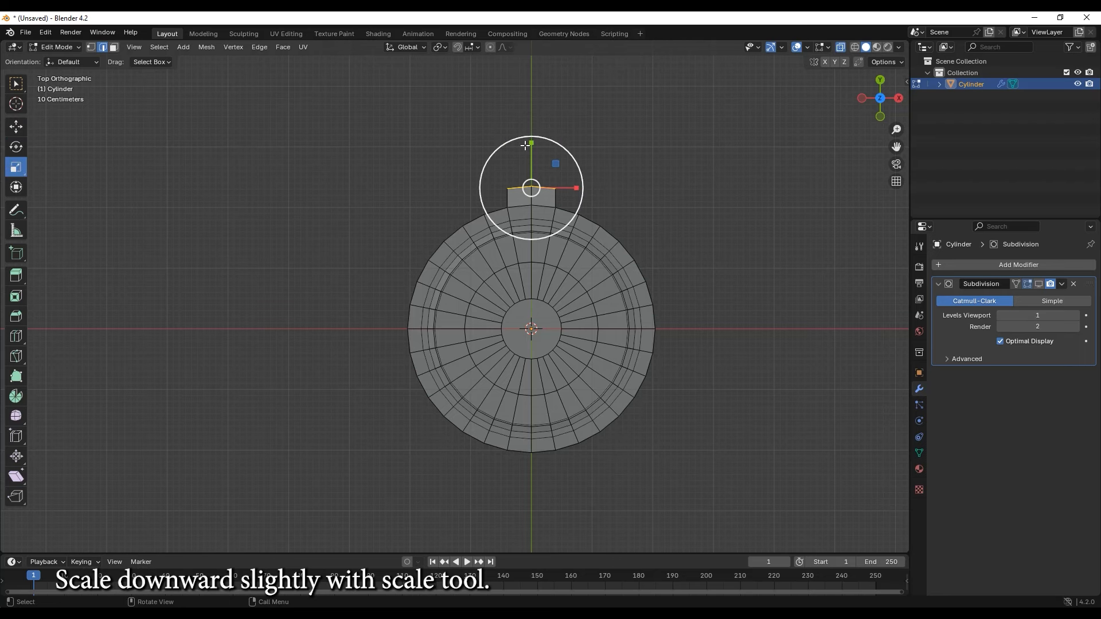
pyautogui.moveTo(532, 143); pyautogui.dragTo(531, 147)
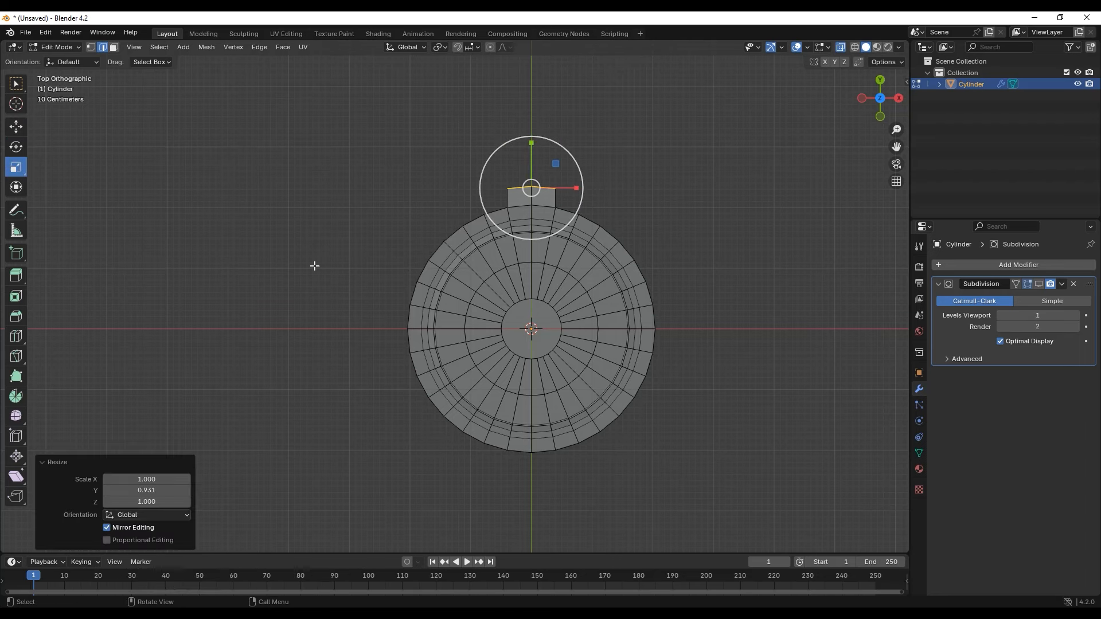
pyautogui.click(150, 491)
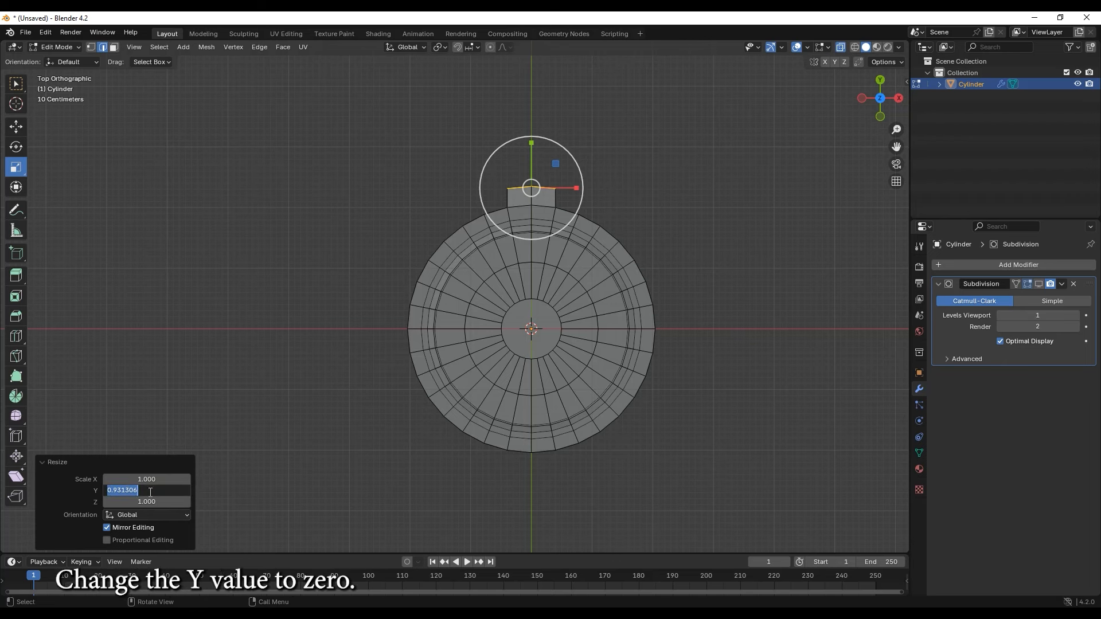
pyautogui.press('Return')
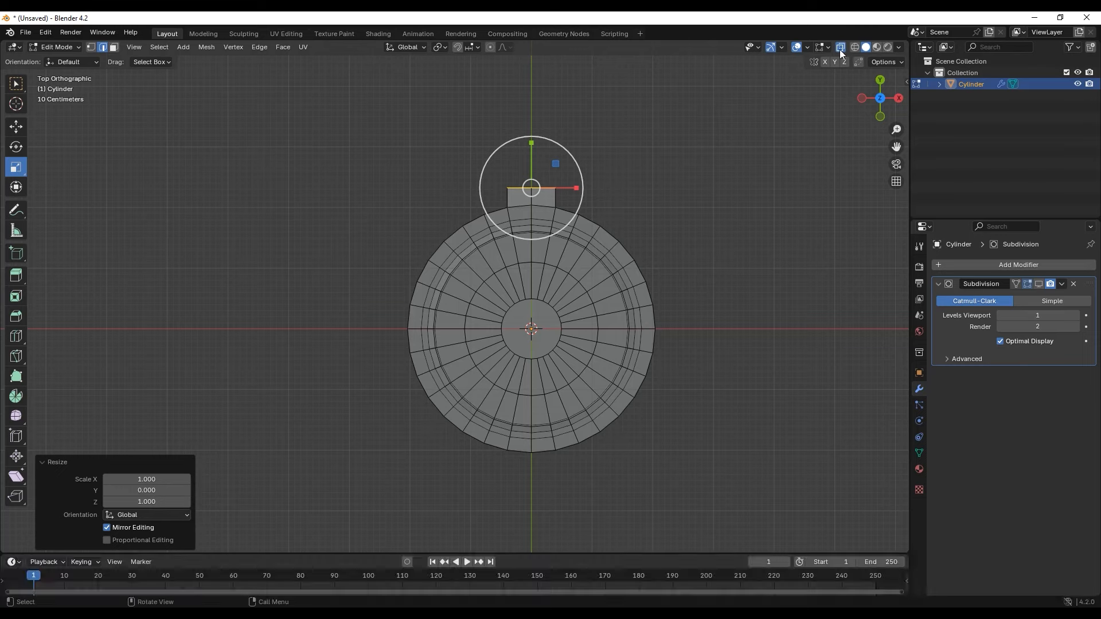
# - Bridge the two open edge loops of the stubs into a curved handle with 5 cuts
pyautogui.moveTo(700, 437); pyautogui.dragTo(557, 346, button='middle')
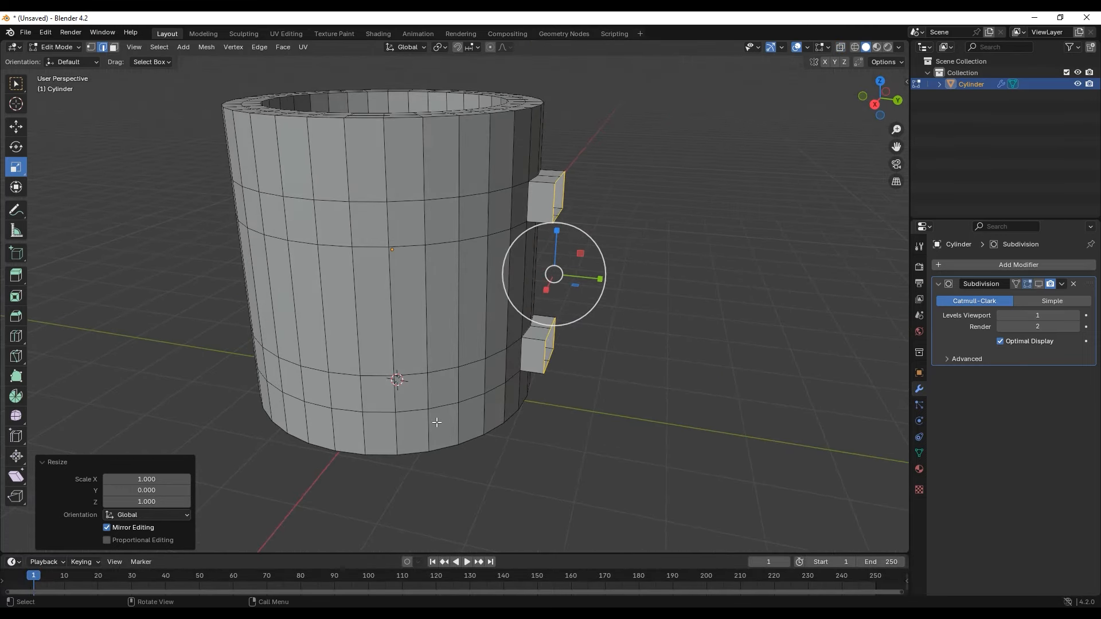
pyautogui.moveTo(636, 411); pyautogui.dragTo(615, 413, button='middle')
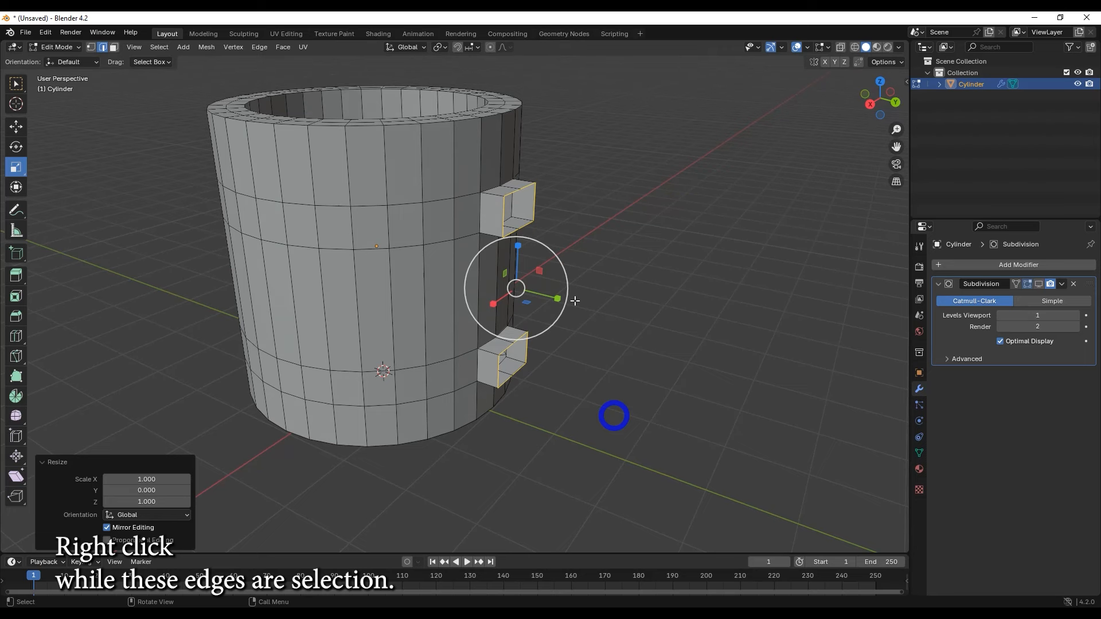
pyautogui.rightClick(513, 230)
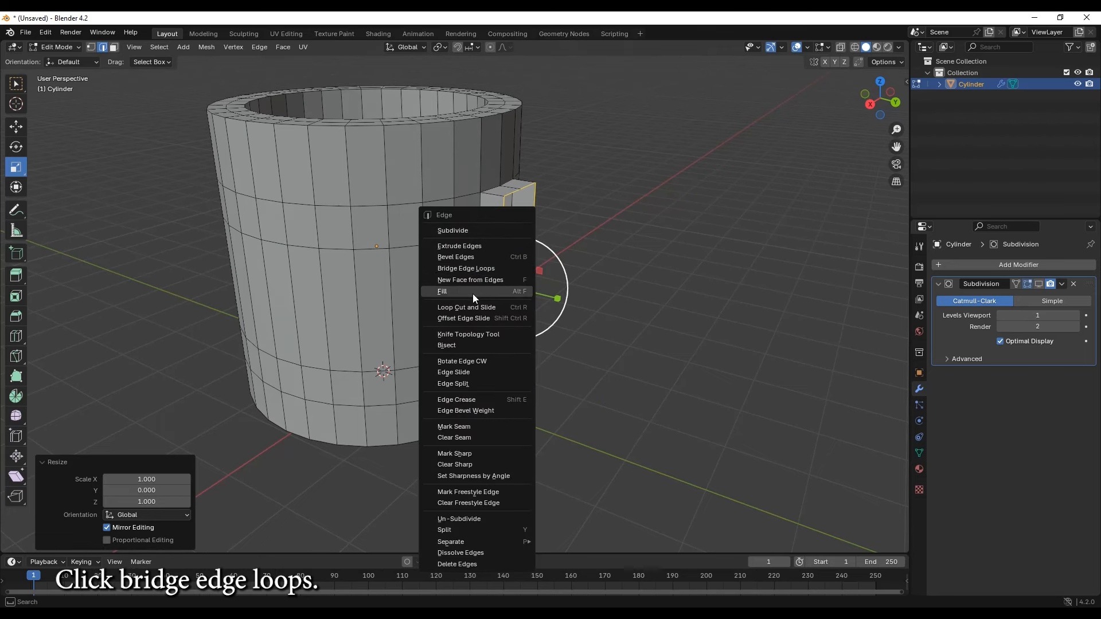
pyautogui.click(481, 268)
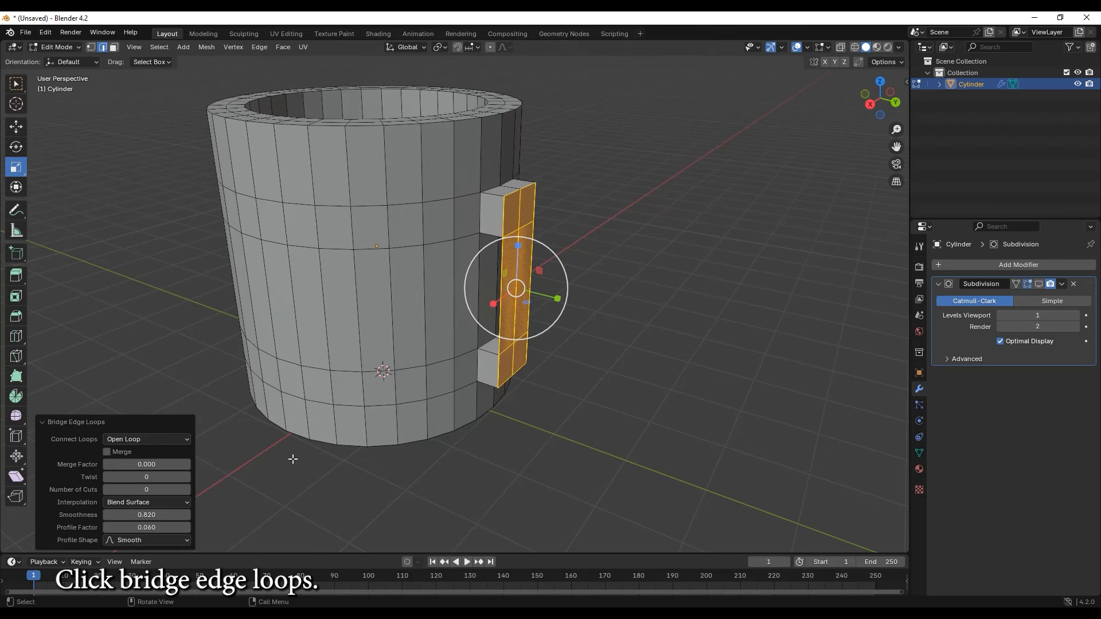
pyautogui.click(187, 491)
pyautogui.click(187, 490)
pyautogui.click(187, 490)
pyautogui.click(186, 491)
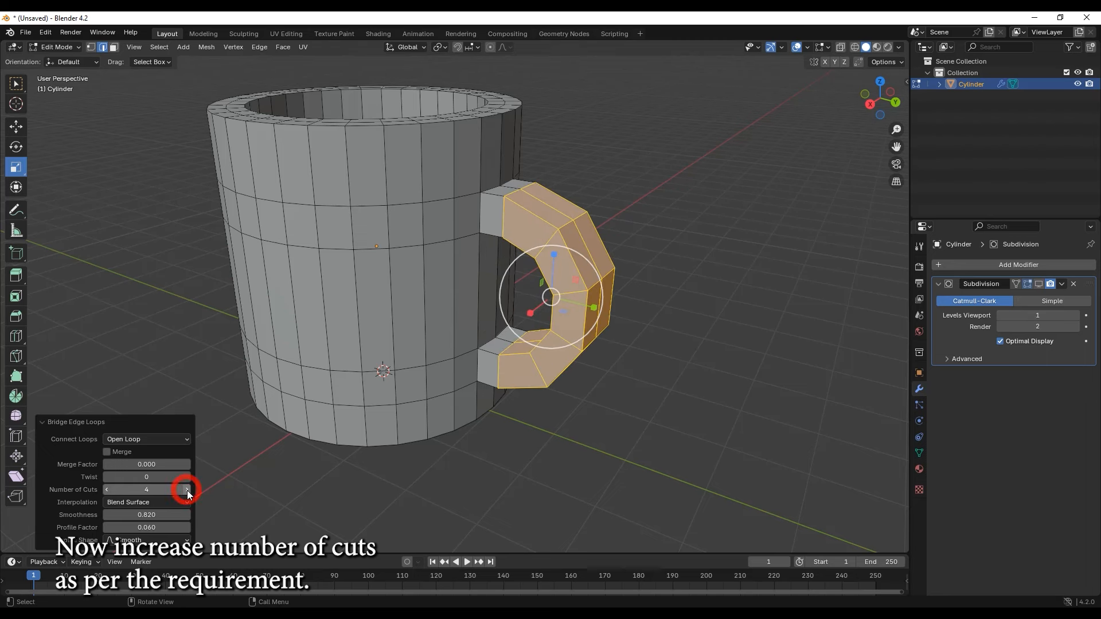
pyautogui.click(187, 490)
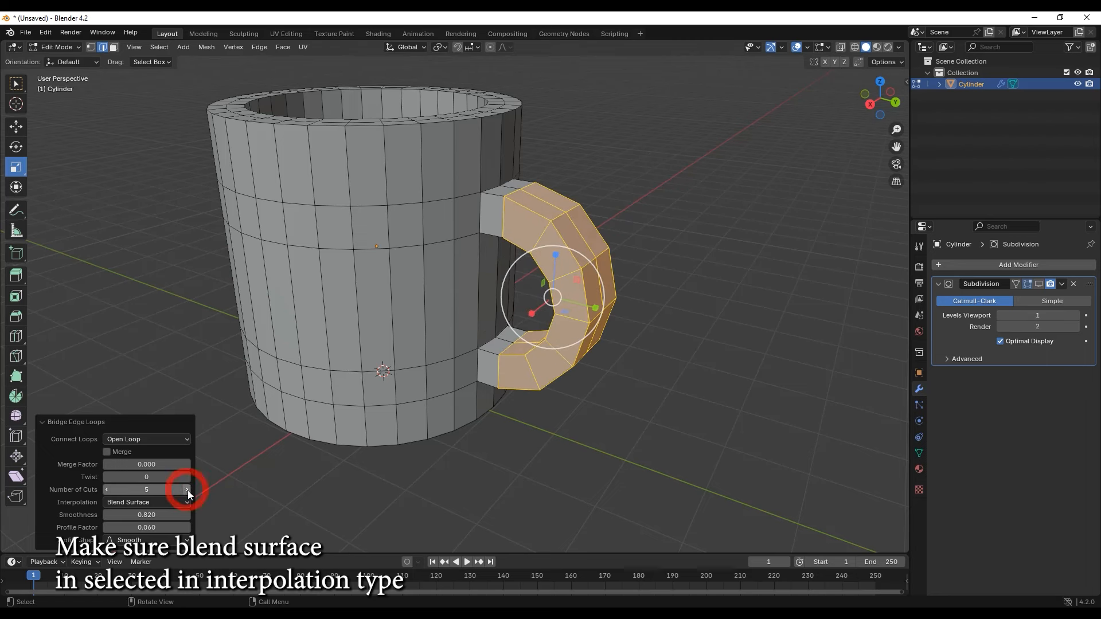
# - Set the bridge interpolation to Blend Surface and its profile shape to Sphere, and deselect everything
pyautogui.click(146, 503)
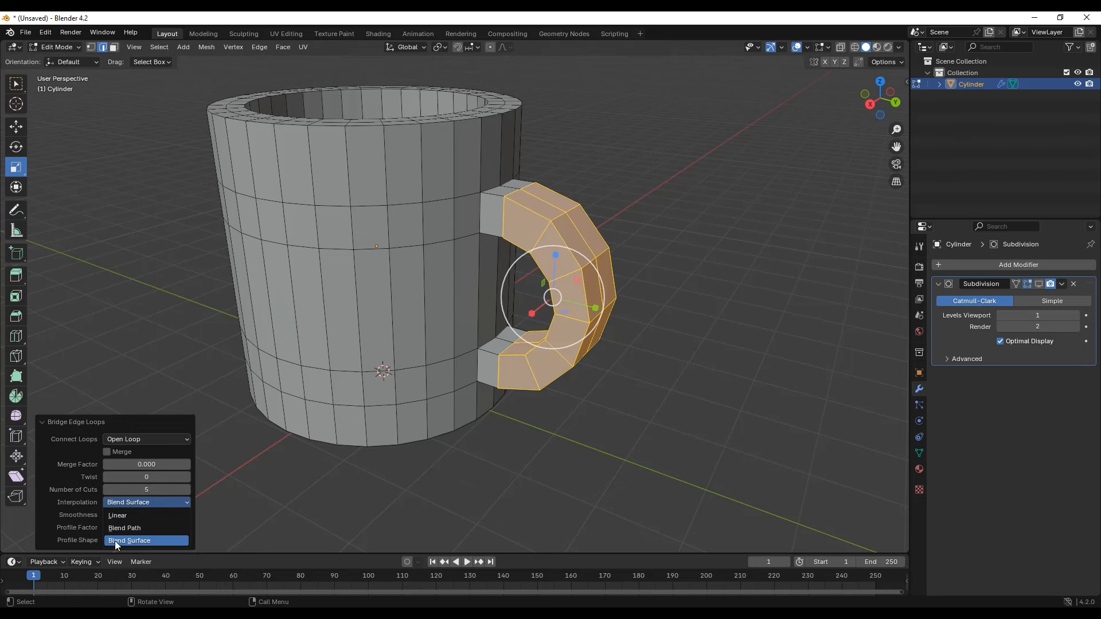
pyautogui.click(115, 542)
pyautogui.click(137, 542)
pyautogui.click(139, 476)
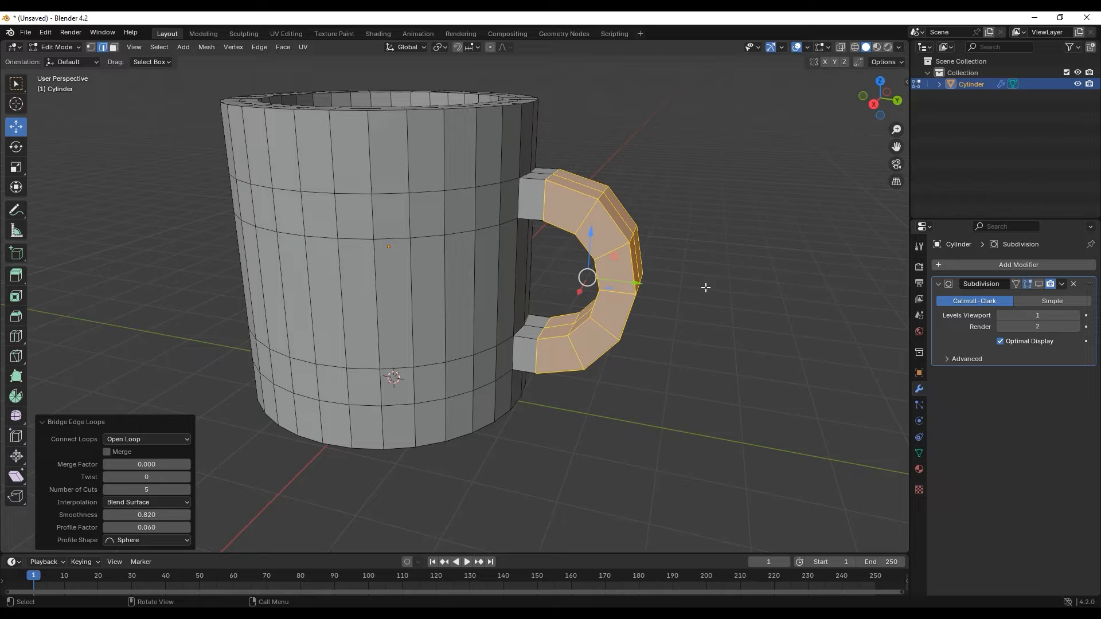
pyautogui.hotkey('alt', 'a')
# - Return to Object Mode, turn on viewport display of the Subdivision modifier, and raise its viewport level to 2
pyautogui.moveTo(734, 373); pyautogui.dragTo(691, 403, button='middle')
pyautogui.click(51, 50)
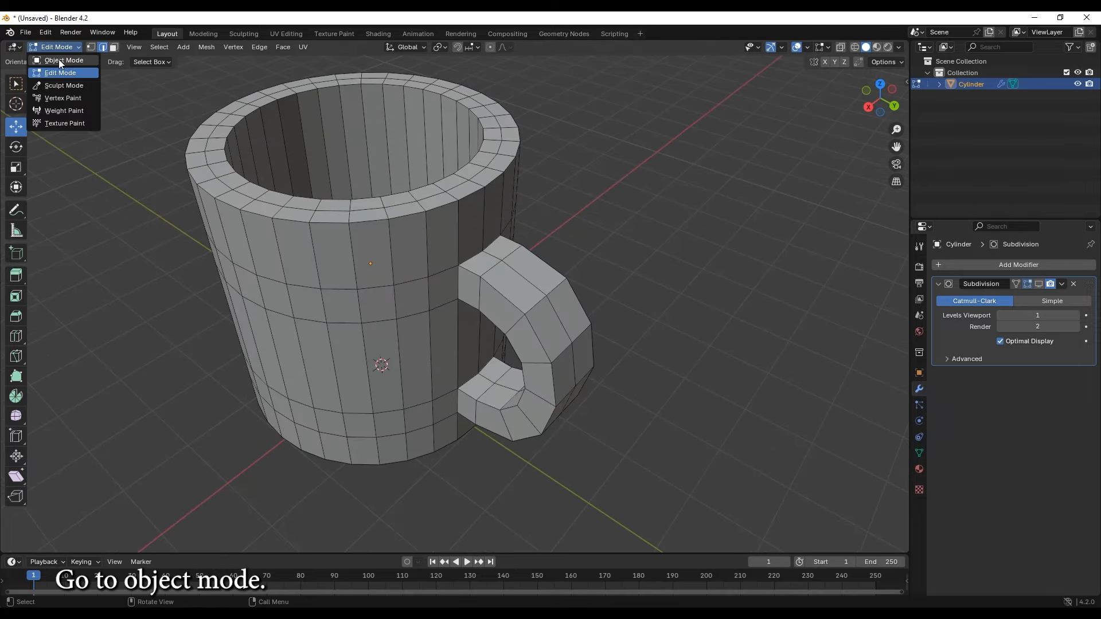
pyautogui.click(58, 59)
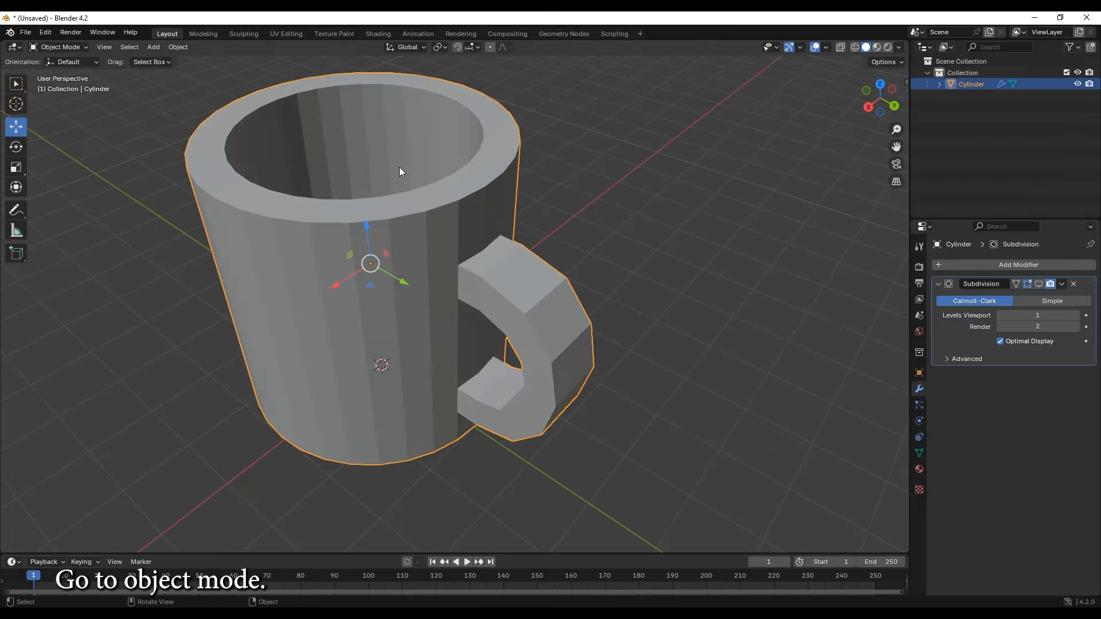
pyautogui.click(1038, 284)
pyautogui.moveTo(610, 347); pyautogui.dragTo(634, 315, button='middle')
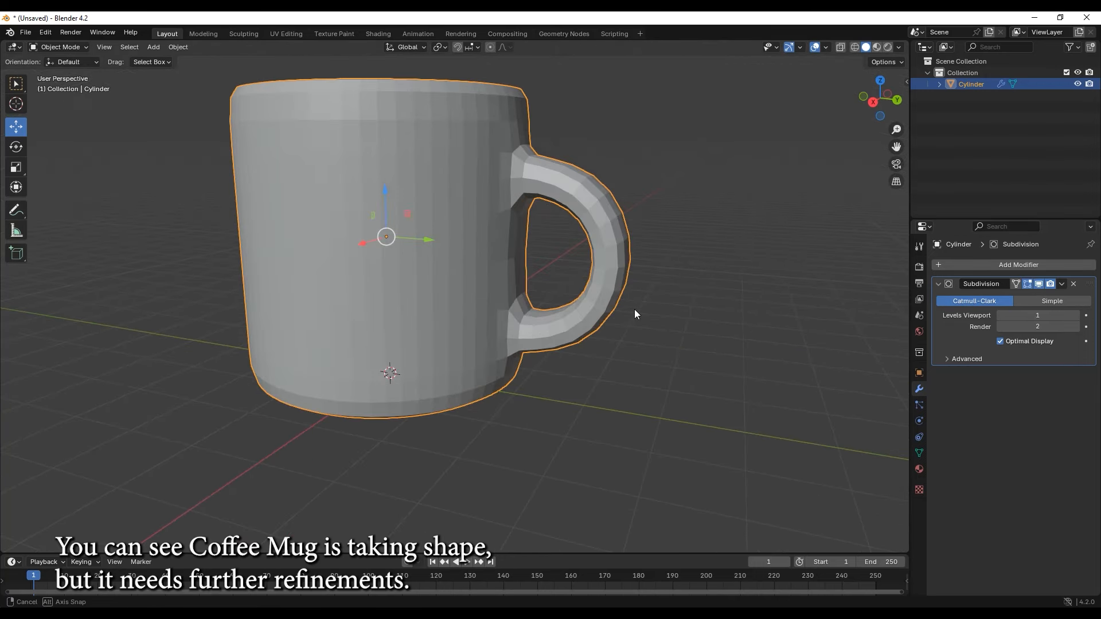
pyautogui.click(1076, 315)
pyautogui.moveTo(745, 320); pyautogui.dragTo(681, 320, button='middle')
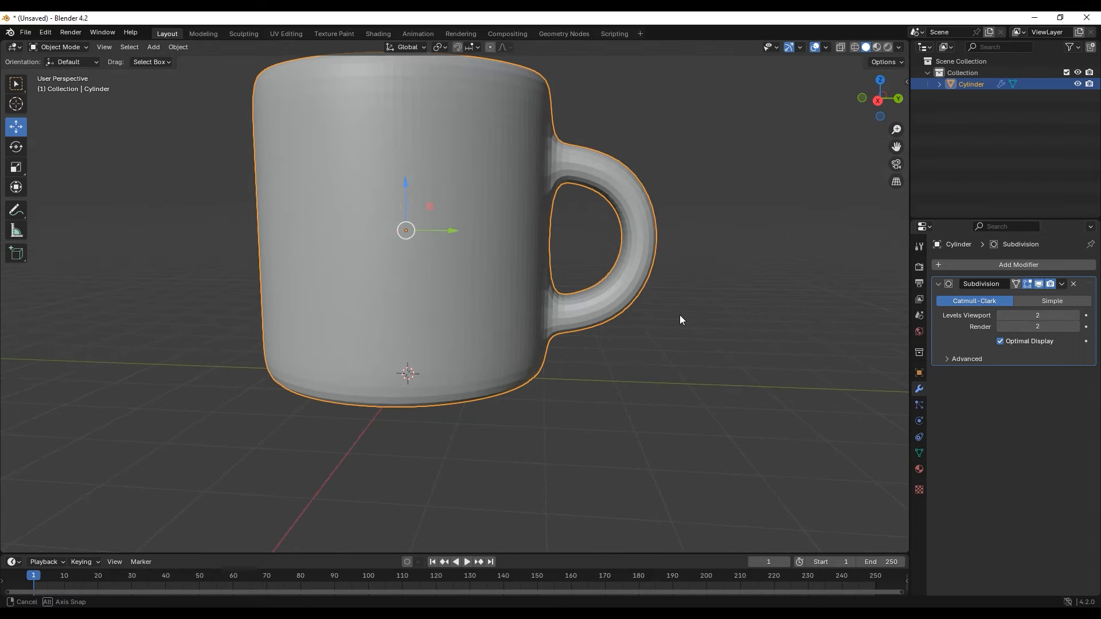
# - In Edit Mode, add one loop cut just below the rim on the outer wall and one inside on the inner wall
pyautogui.click(60, 47)
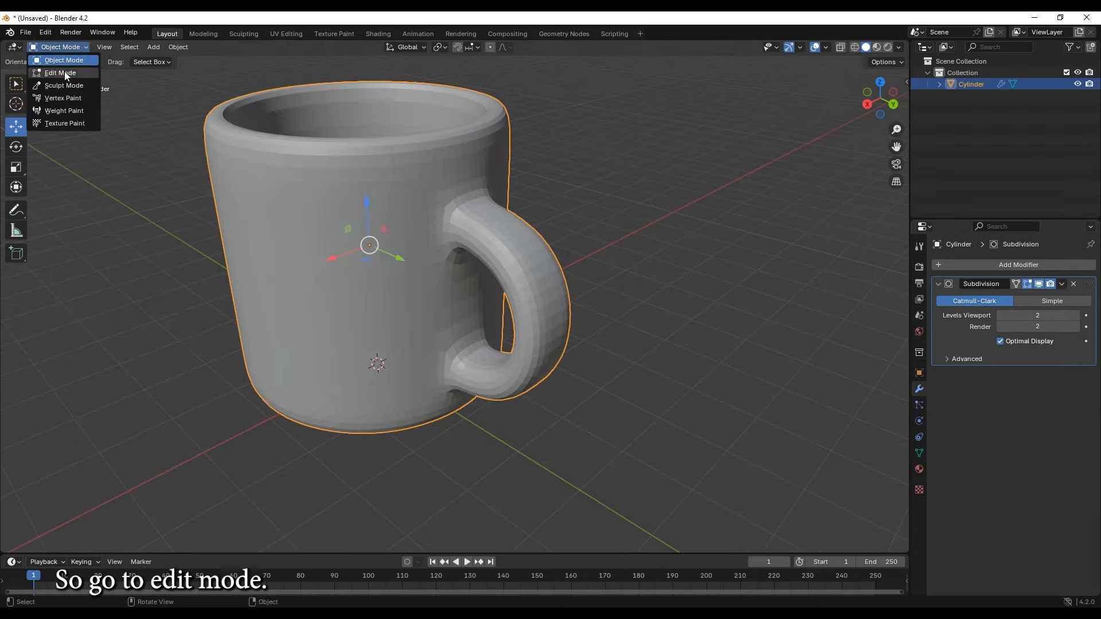
pyautogui.click(64, 71)
pyautogui.moveTo(370, 154); pyautogui.dragTo(333, 170, button='middle')
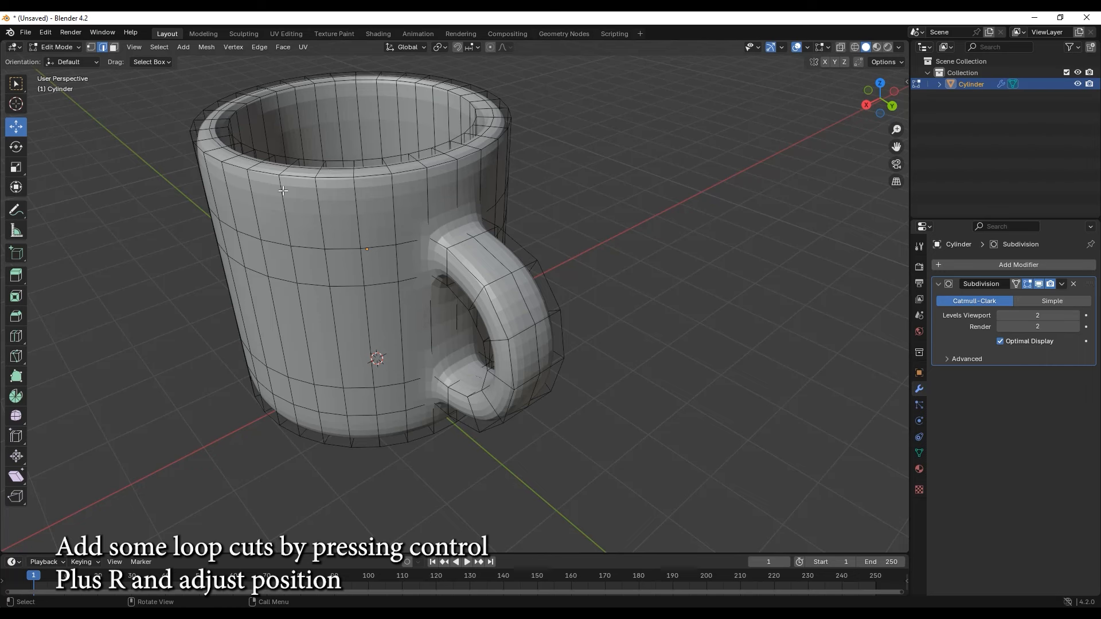
pyautogui.hotkey('ctrl', 'r')
pyautogui.press('Return')
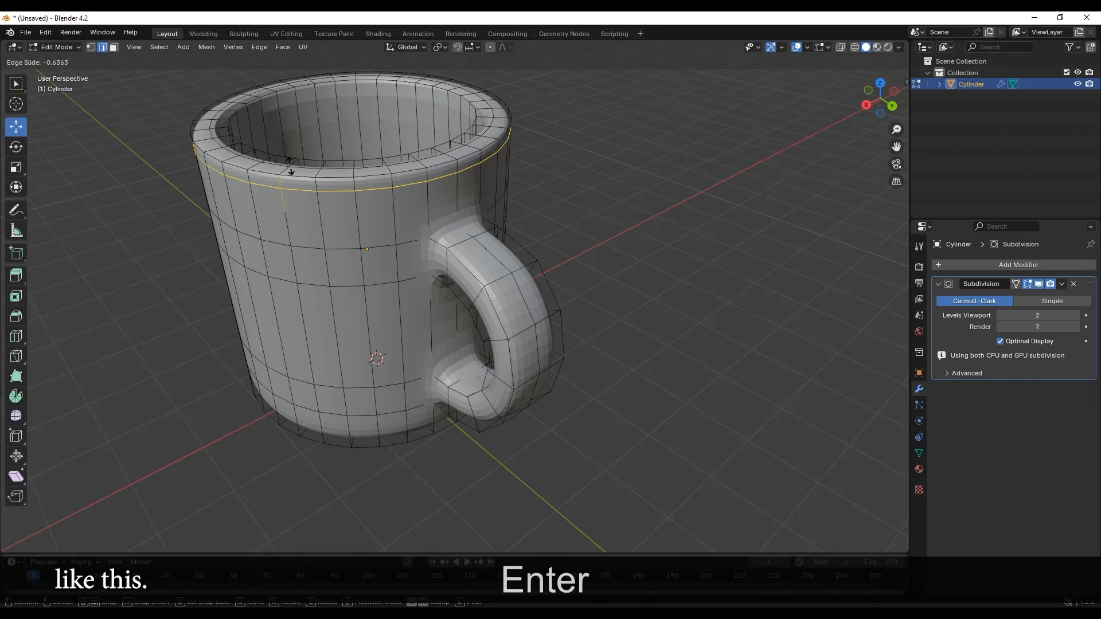
pyautogui.press('Return')
pyautogui.hotkey('ctrl', 'r')
pyautogui.press('Return')
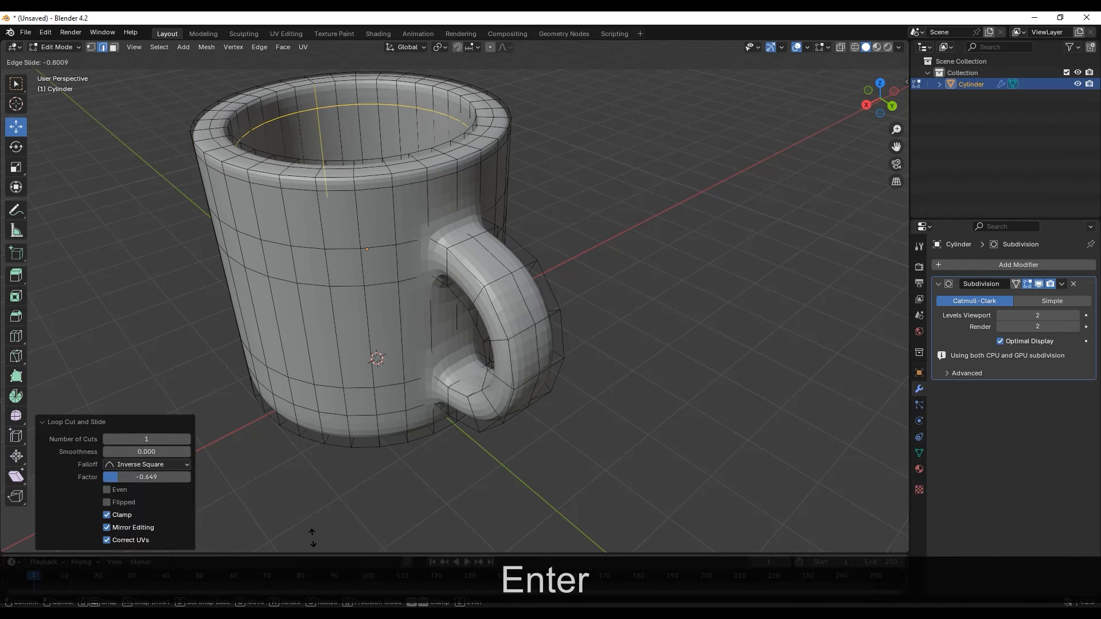
pyautogui.press('Return')
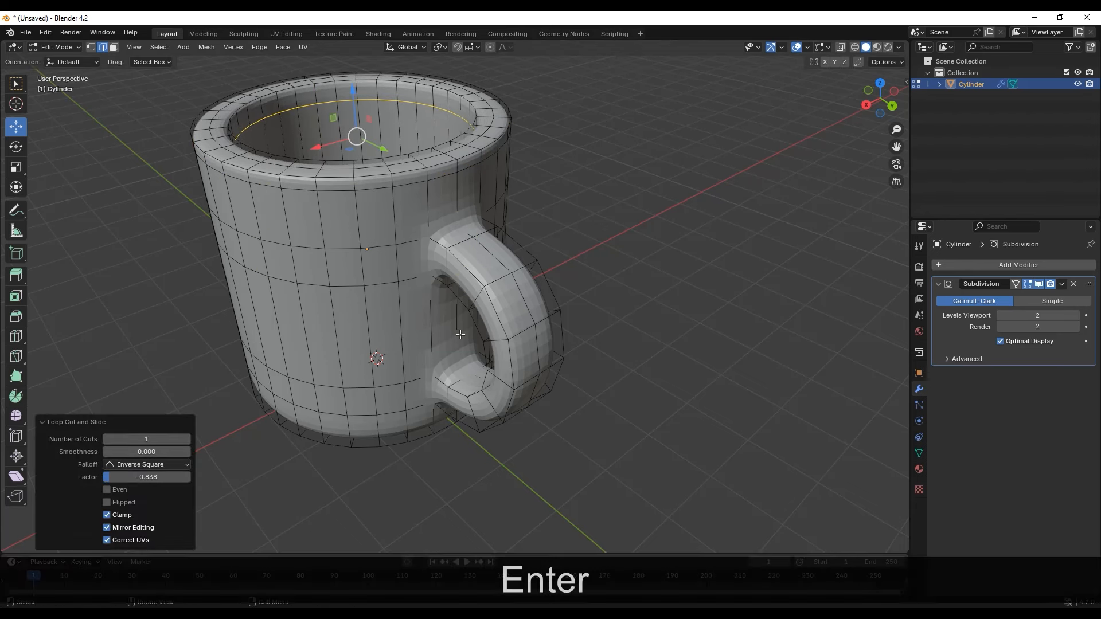
# - Select the edge loops at the mug's top rim and move them down about 0.154 m along Z
pyautogui.keyDown('alt'); pyautogui.keyDown('shift'); pyautogui.click(299, 178); pyautogui.keyUp('shift'); pyautogui.keyUp('alt')
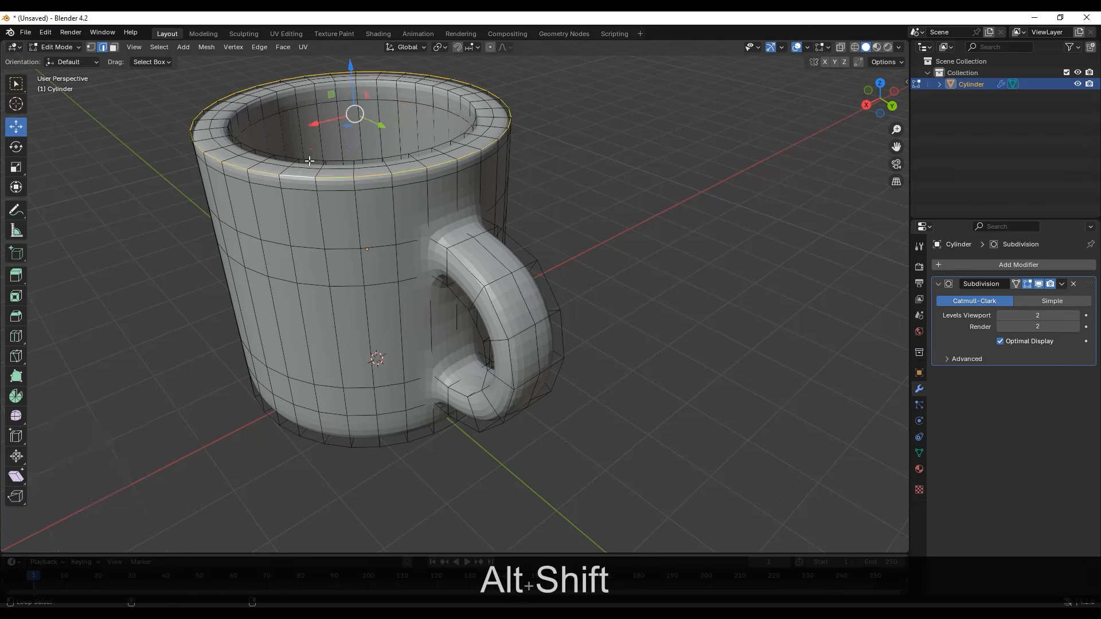
pyautogui.moveTo(352, 73); pyautogui.dragTo(364, 106)
pyautogui.keyDown('alt'); pyautogui.click(295, 185); pyautogui.keyUp('alt')
# - Add a horizontal loop cut around the lowest band of the outer wall, about midway down to the base edge
pyautogui.moveTo(364, 107); pyautogui.dragTo(462, 268, button='middle')
pyautogui.hotkey('ctrl', 'r')
pyautogui.press('Return')
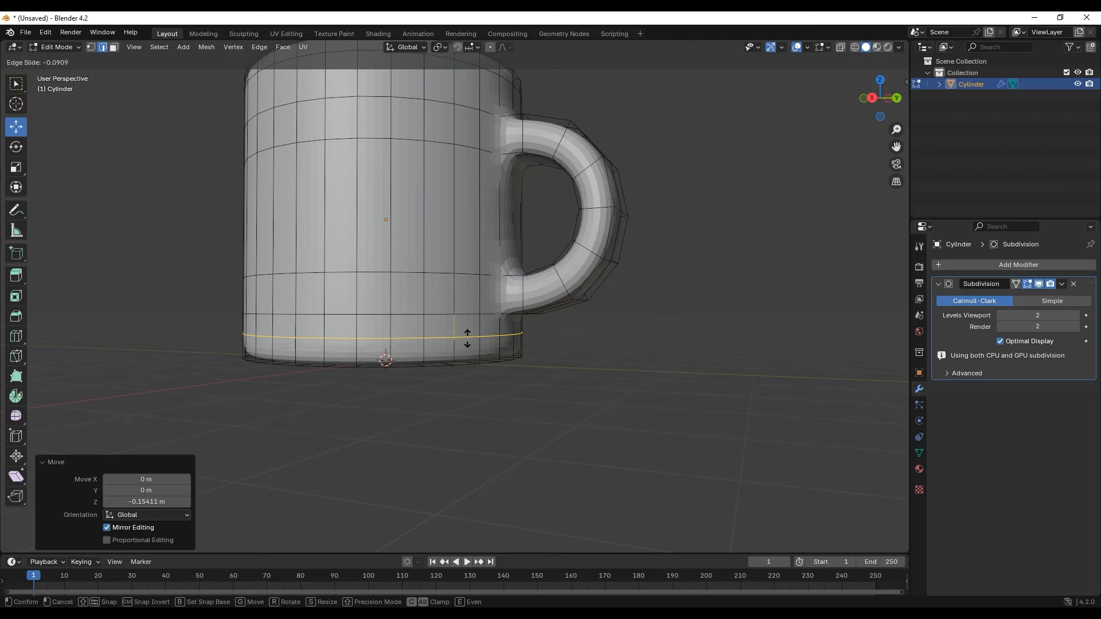
pyautogui.press('Return')
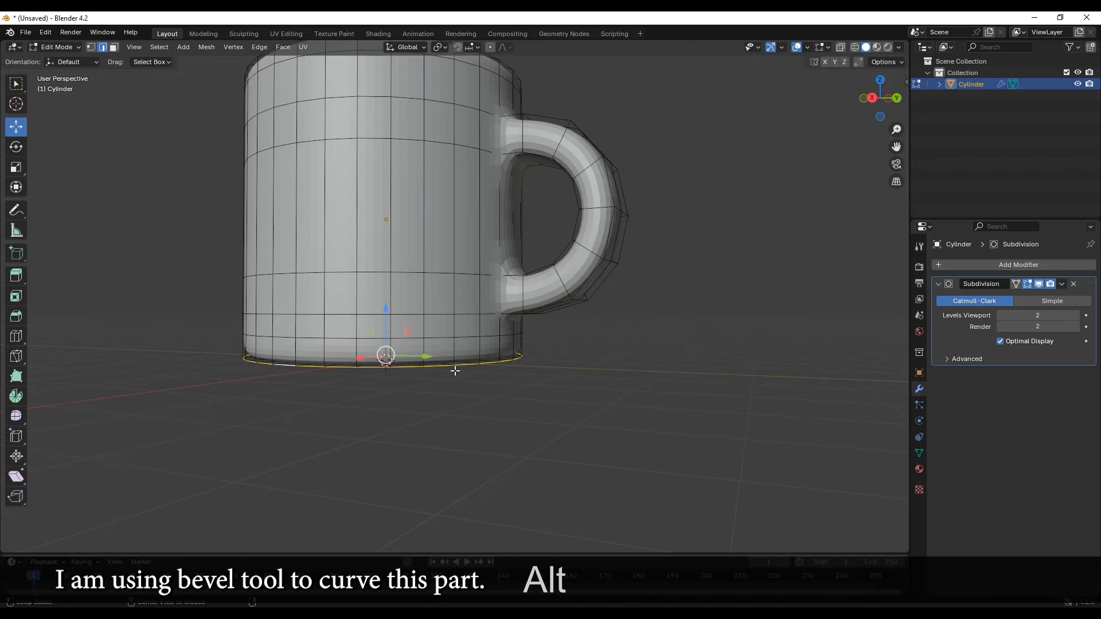
# - Bevel the mug's bottom outer edge loop with a width of about 0.0991 m and raise the bevel's segment count by two
pyautogui.click(16, 316)
pyautogui.moveTo(383, 410); pyautogui.dragTo(392, 428)
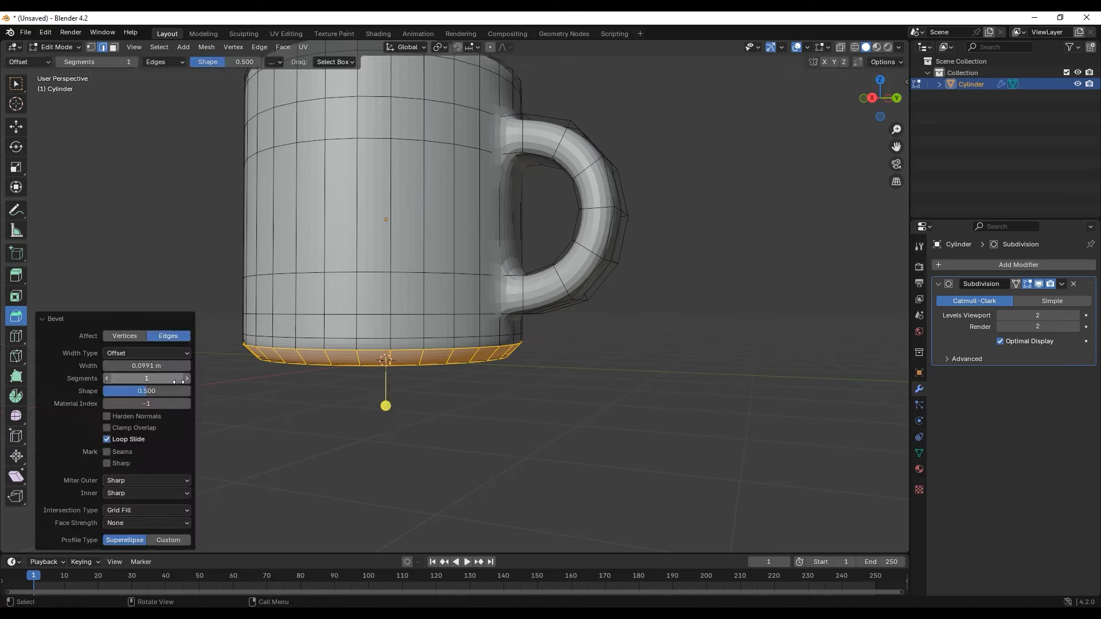
pyautogui.click(187, 377)
pyautogui.click(187, 378)
pyautogui.moveTo(457, 401); pyautogui.dragTo(480, 384, button='middle')
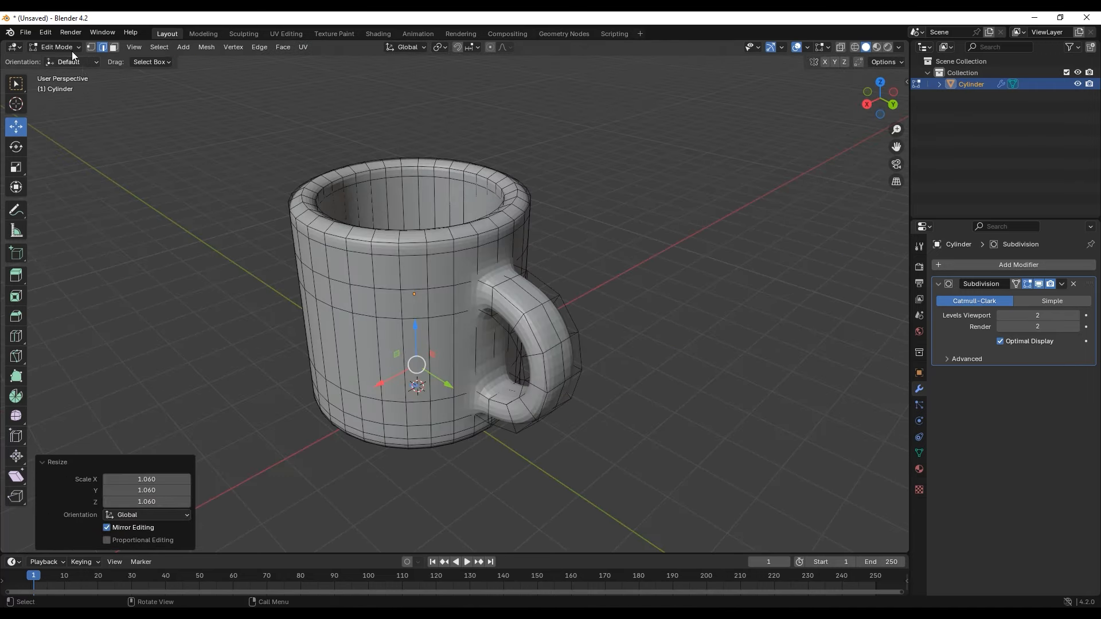
# - Return to Object Mode and shade the mug smooth, keeping sharp edges
pyautogui.click(64, 47)
pyautogui.click(67, 58)
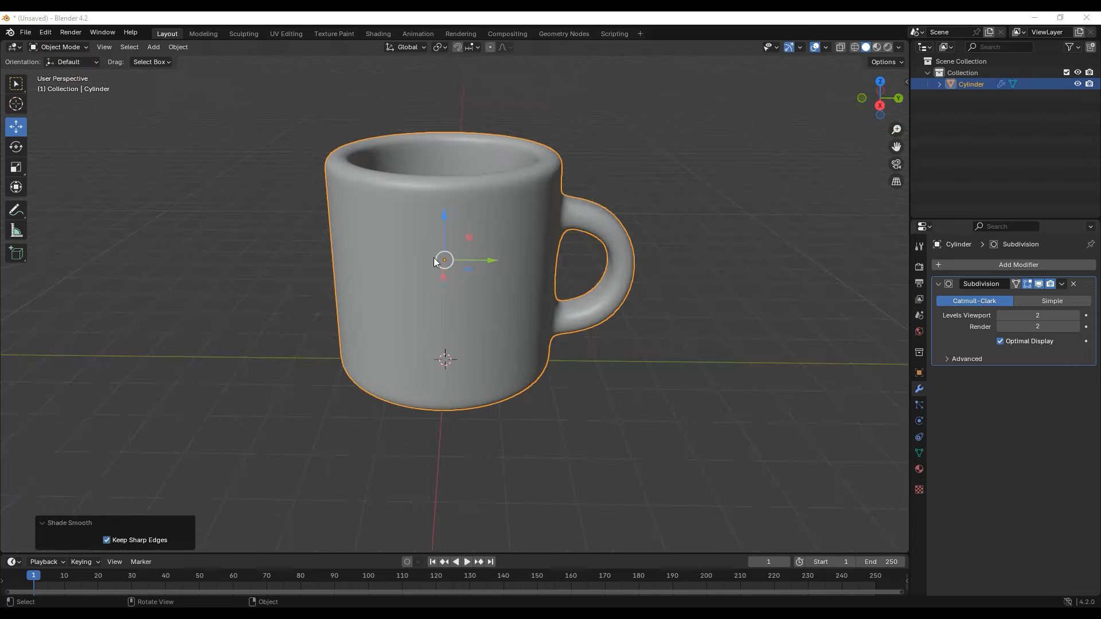
# - In Edit Mode, switch to the right orthographic view with X-ray turned on and face selection active
pyautogui.click(67, 47)
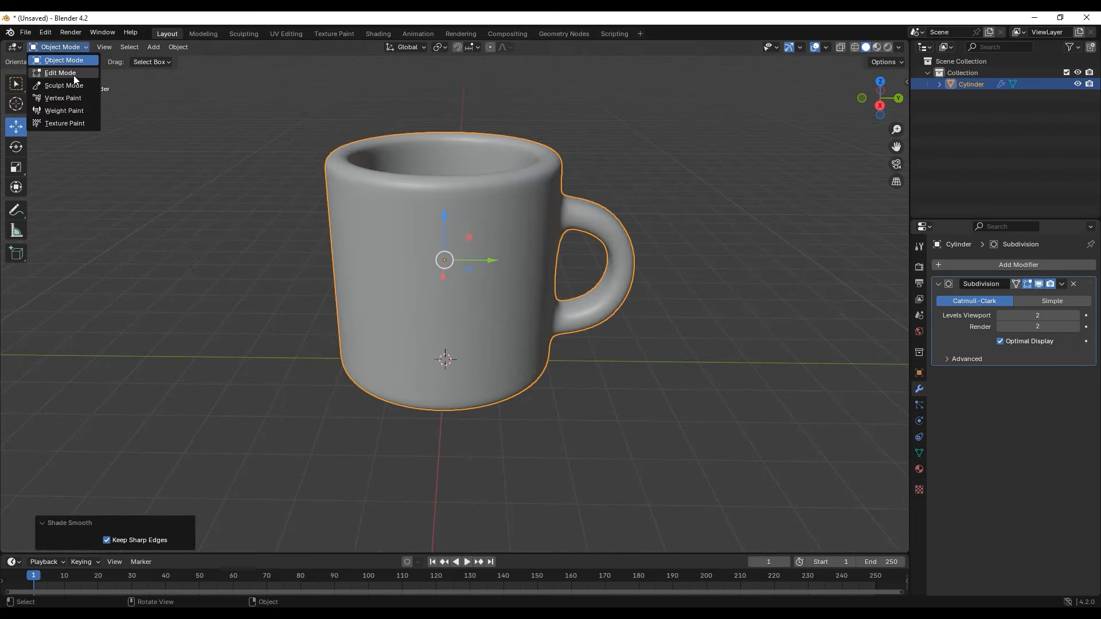
pyautogui.click(73, 75)
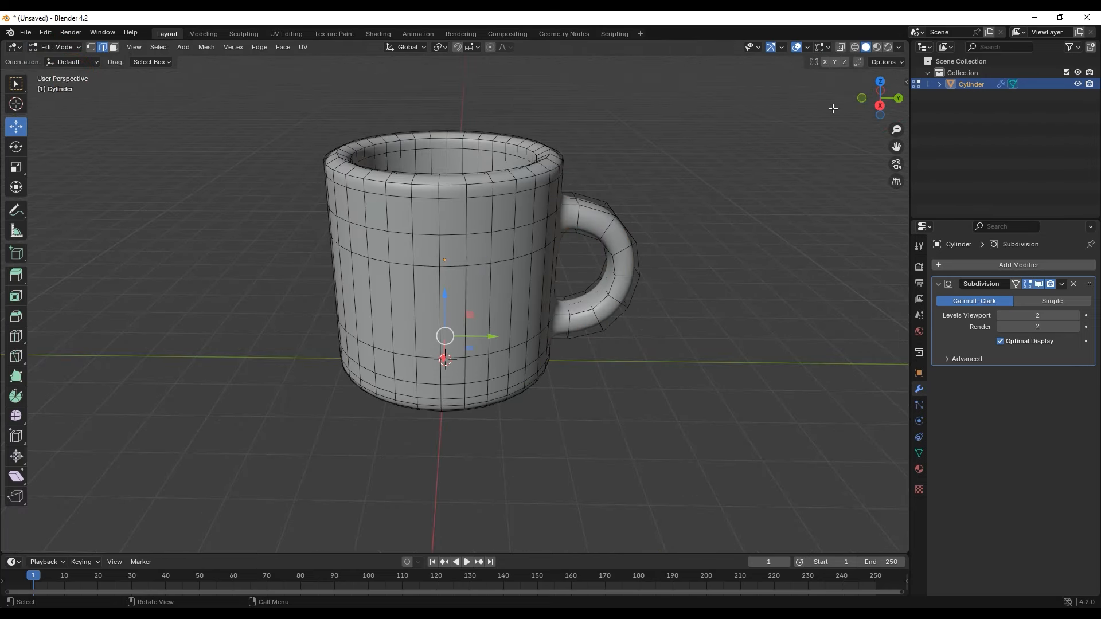
pyautogui.click(879, 106)
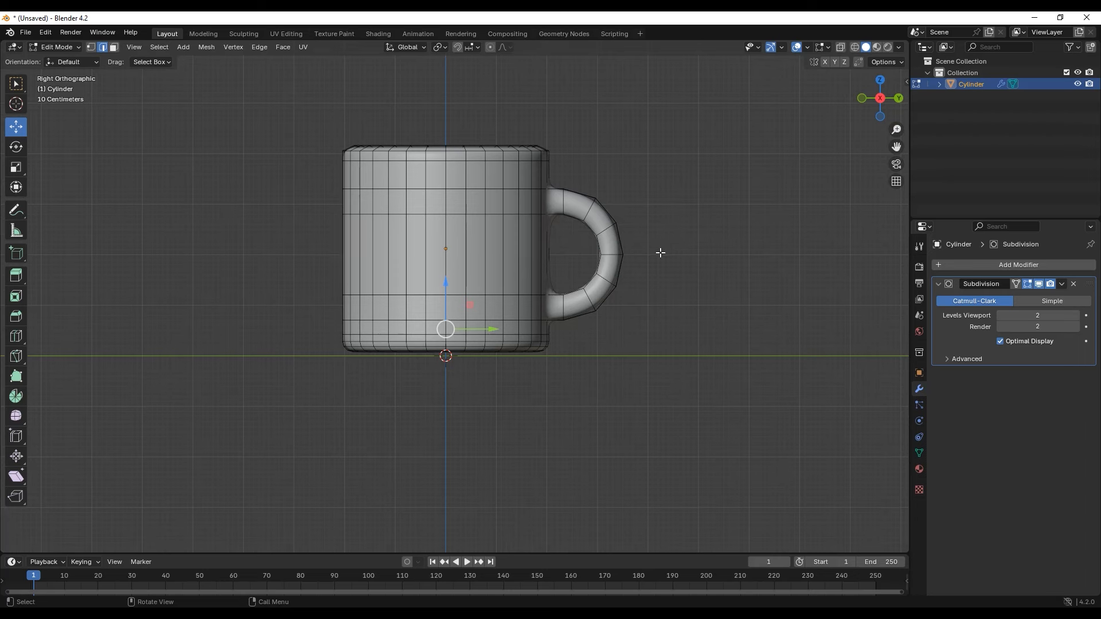
pyautogui.click(839, 48)
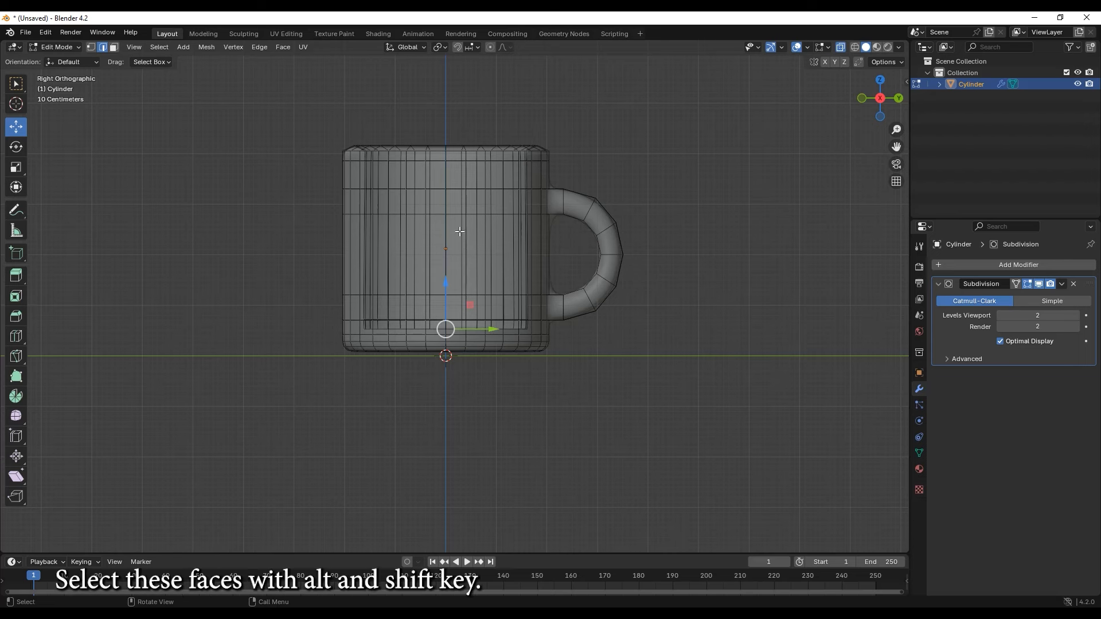
pyautogui.click(114, 47)
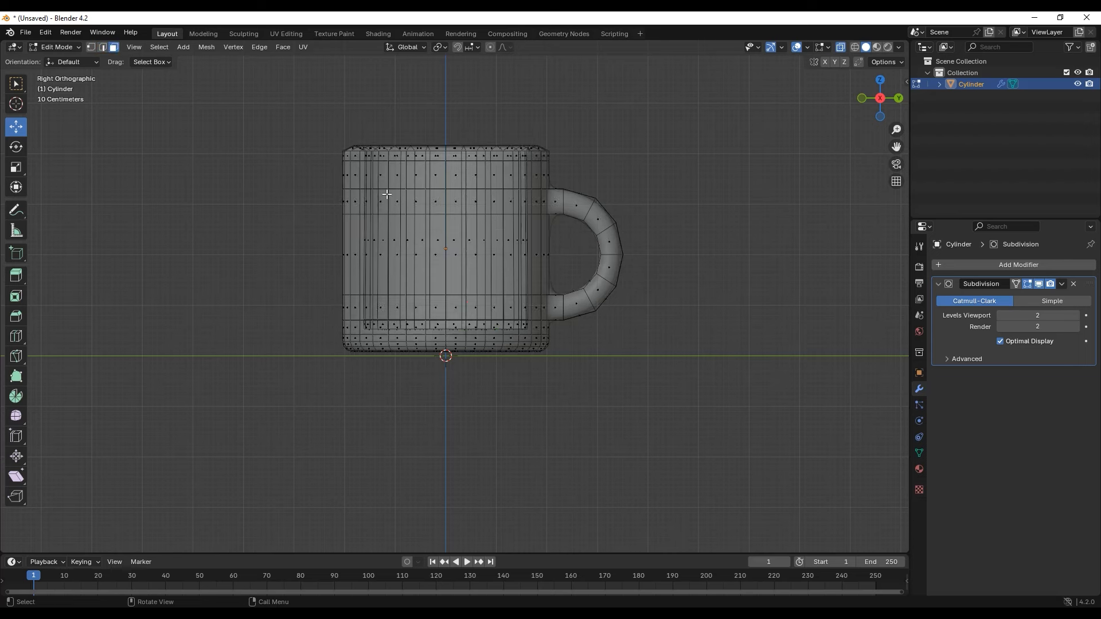
# - Select the outer-wall face loops between the rim and base bands, deselect the faces on the handle side, and turn off X-ray
pyautogui.keyDown('alt'); pyautogui.click(356, 178); pyautogui.keyUp('alt')
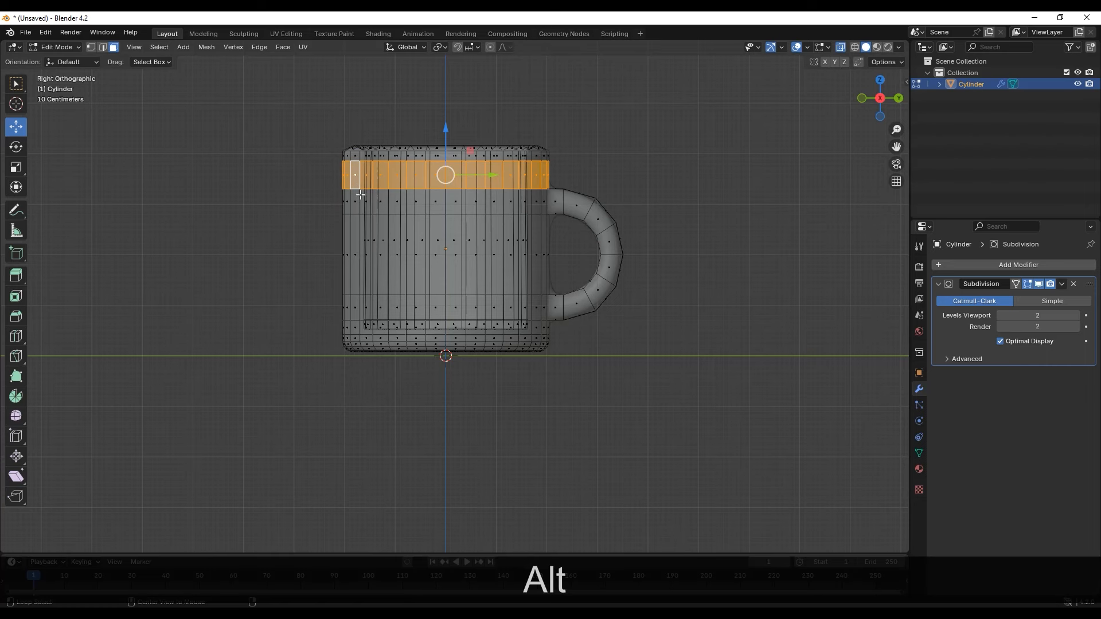
pyautogui.press('shift')
pyautogui.keyDown('alt'); pyautogui.keyDown('shift'); pyautogui.click(356, 200); pyautogui.keyUp('shift'); pyautogui.keyUp('alt')
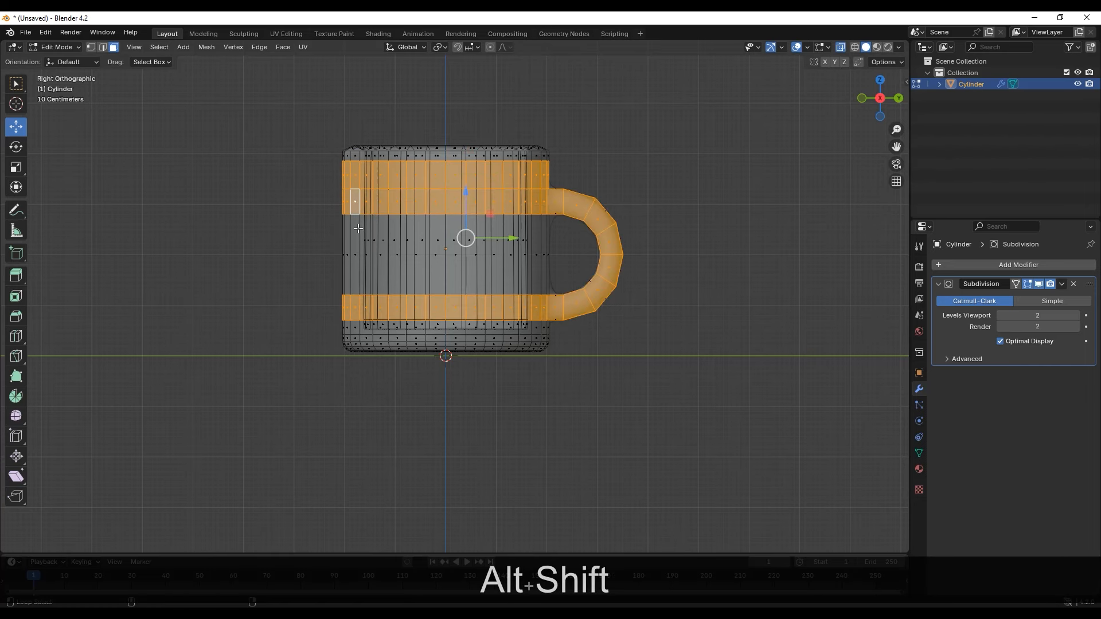
pyautogui.keyDown('alt'); pyautogui.keyDown('shift'); pyautogui.click(354, 228); pyautogui.keyUp('shift'); pyautogui.keyUp('alt')
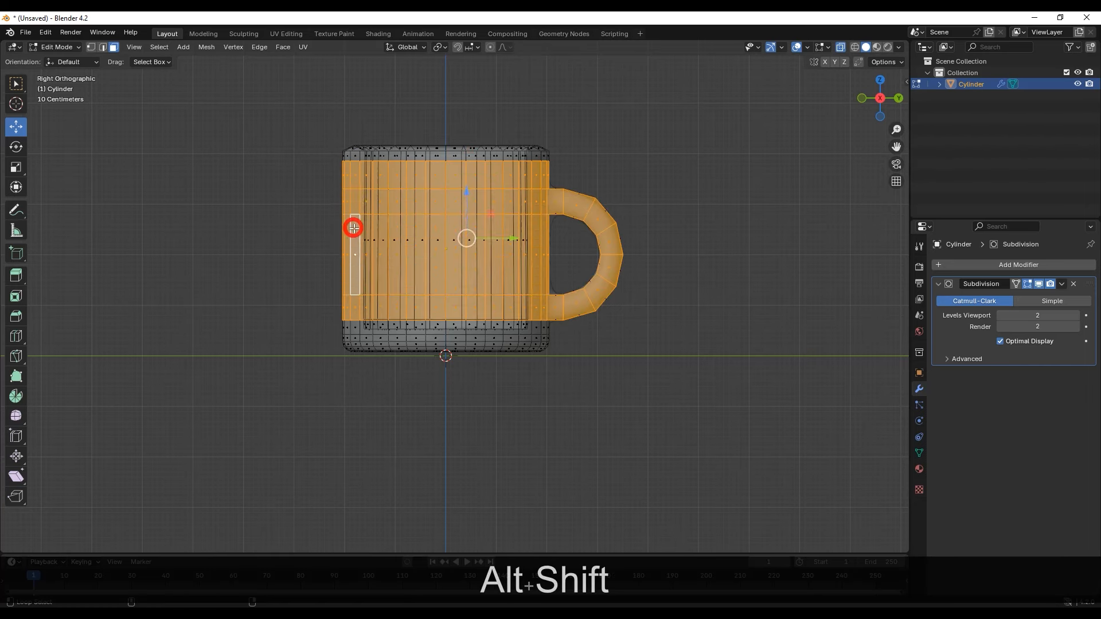
pyautogui.keyDown('alt'); pyautogui.keyDown('shift'); pyautogui.click(354, 331); pyautogui.keyUp('shift'); pyautogui.keyUp('alt')
pyautogui.keyDown('ctrl'); pyautogui.moveTo(661, 120); pyautogui.dragTo(517, 407); pyautogui.keyUp('ctrl')
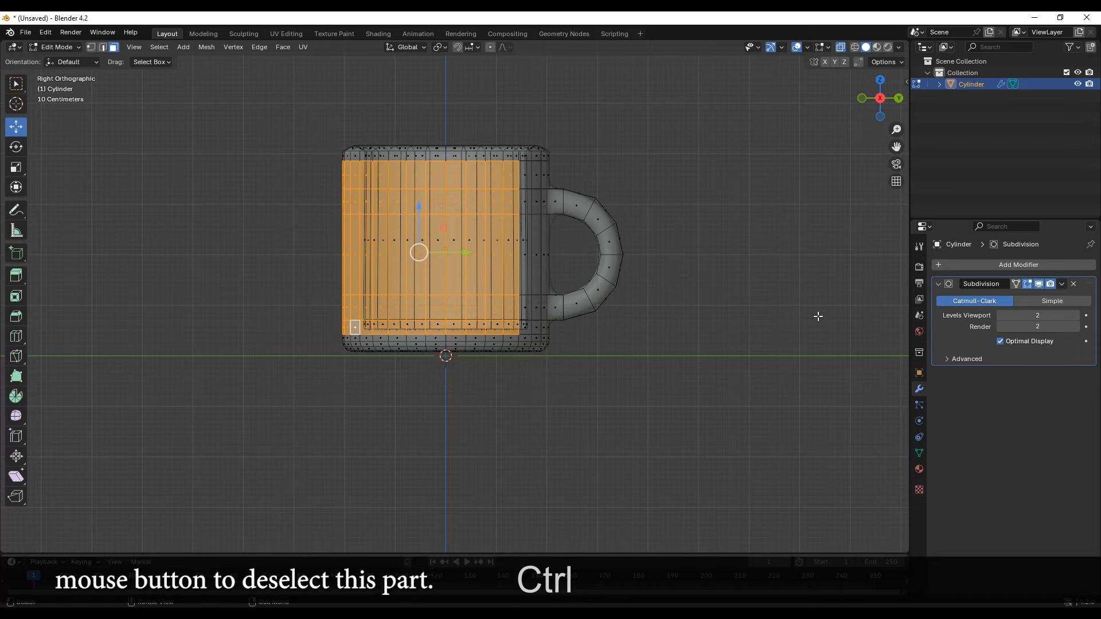
pyautogui.moveTo(616, 302); pyautogui.dragTo(576, 360, button='middle')
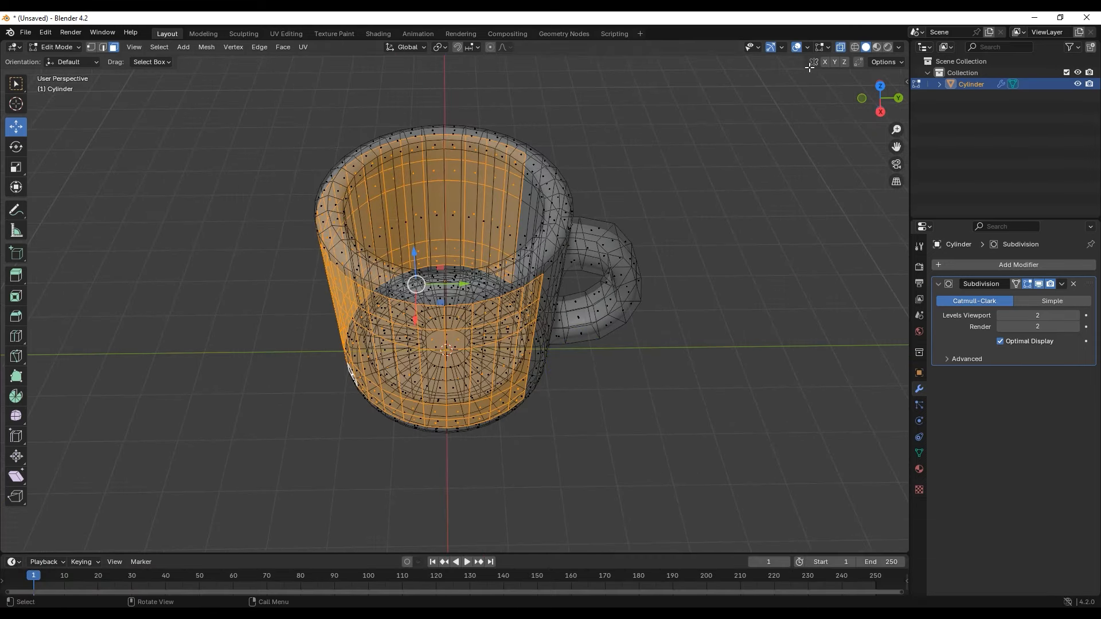
pyautogui.click(841, 47)
# - Duplicate the selected outer-wall faces in place and separate the copy by selection into its own object
pyautogui.moveTo(574, 315); pyautogui.dragTo(582, 321, button='middle')
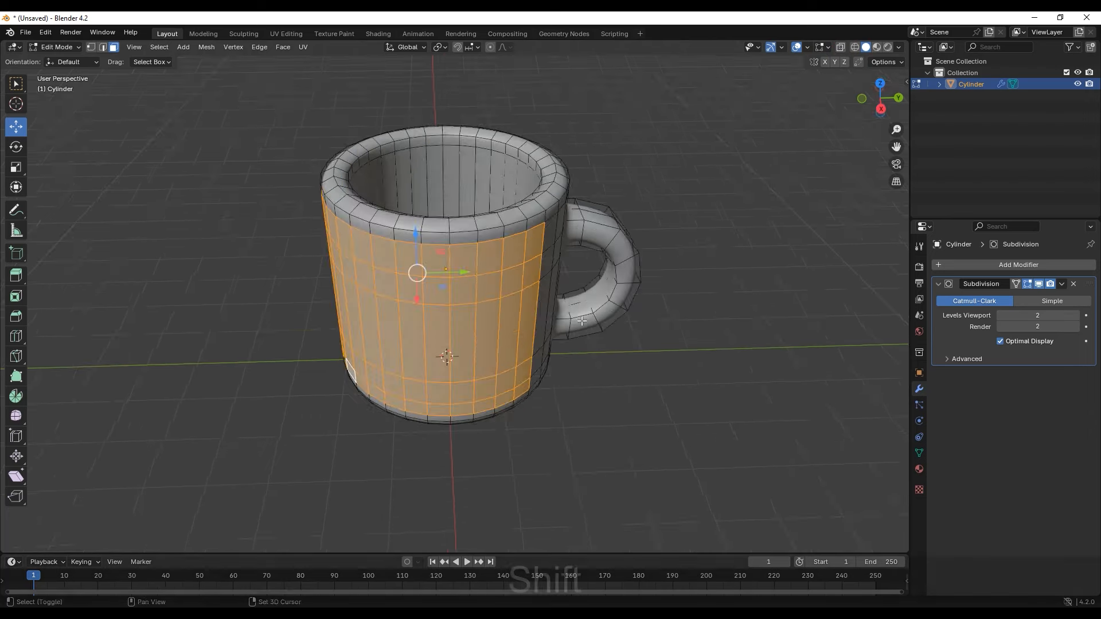
pyautogui.hotkey('shift', 'd')
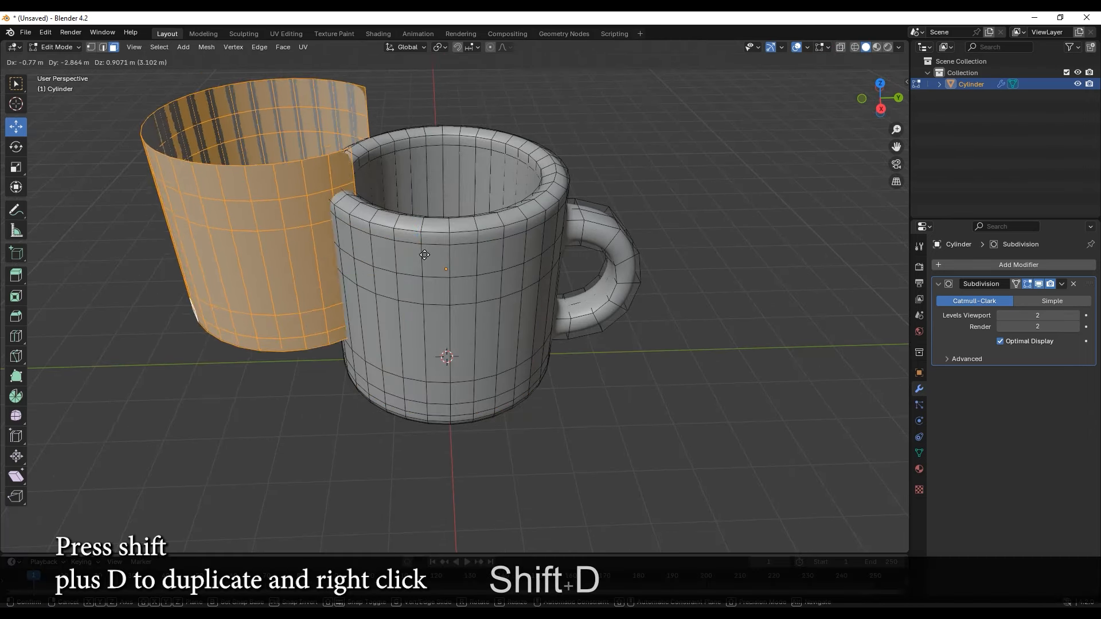
pyautogui.rightClick(487, 326)
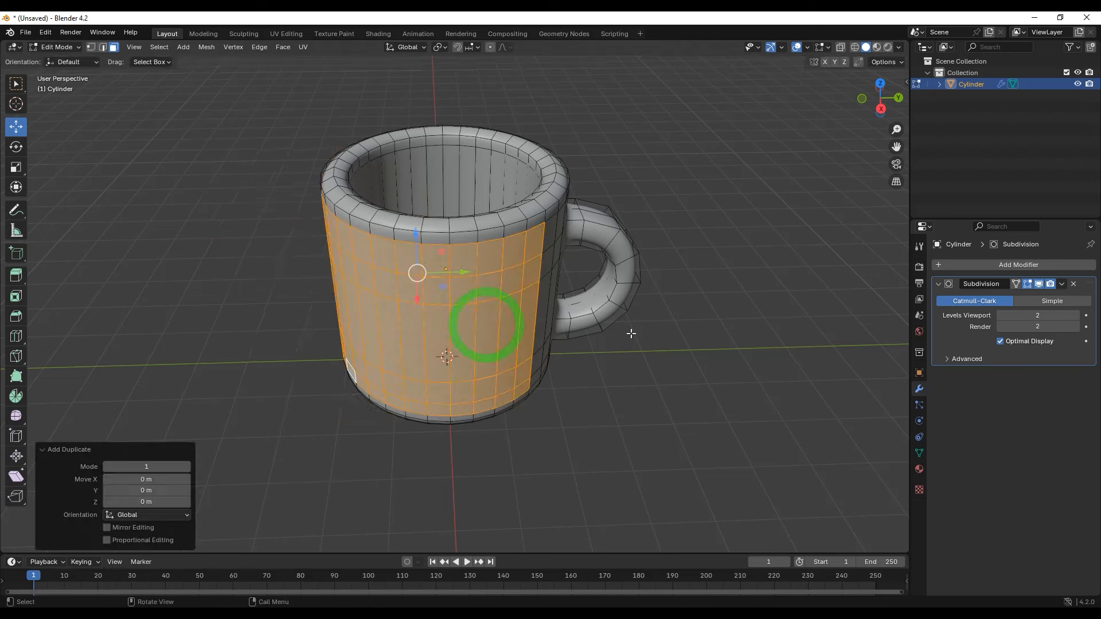
pyautogui.rightClick(526, 316)
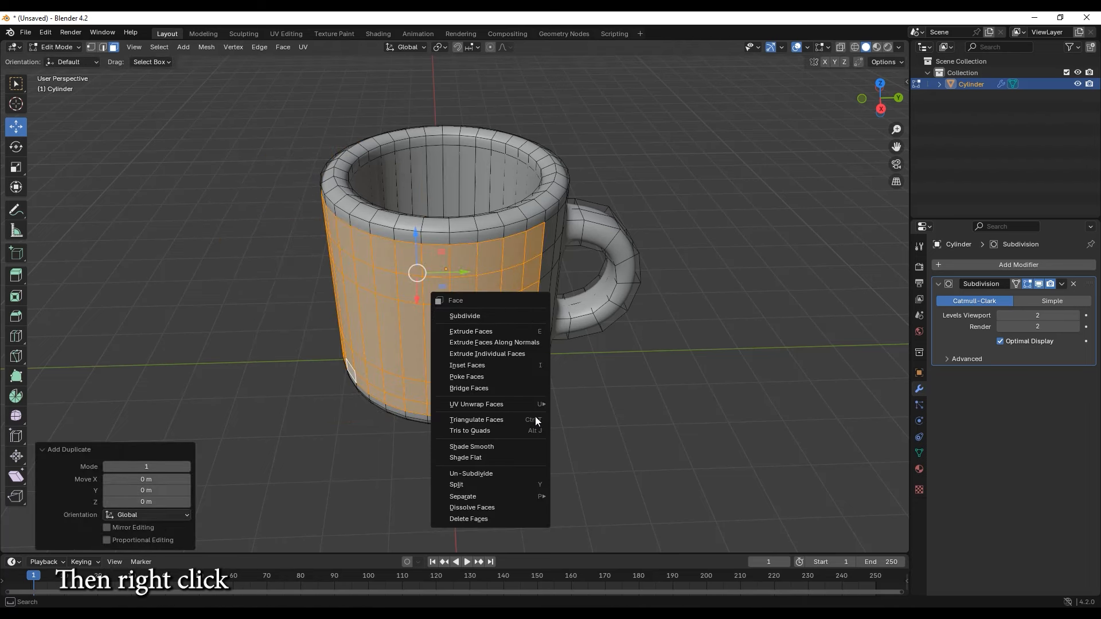
pyautogui.moveTo(530, 497)
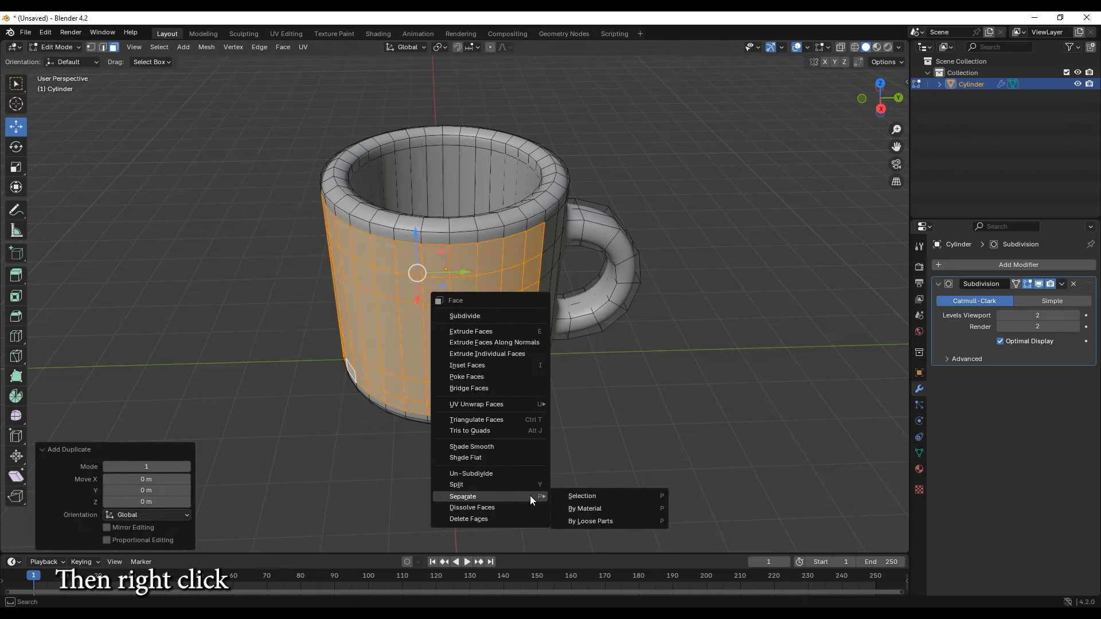
pyautogui.click(587, 495)
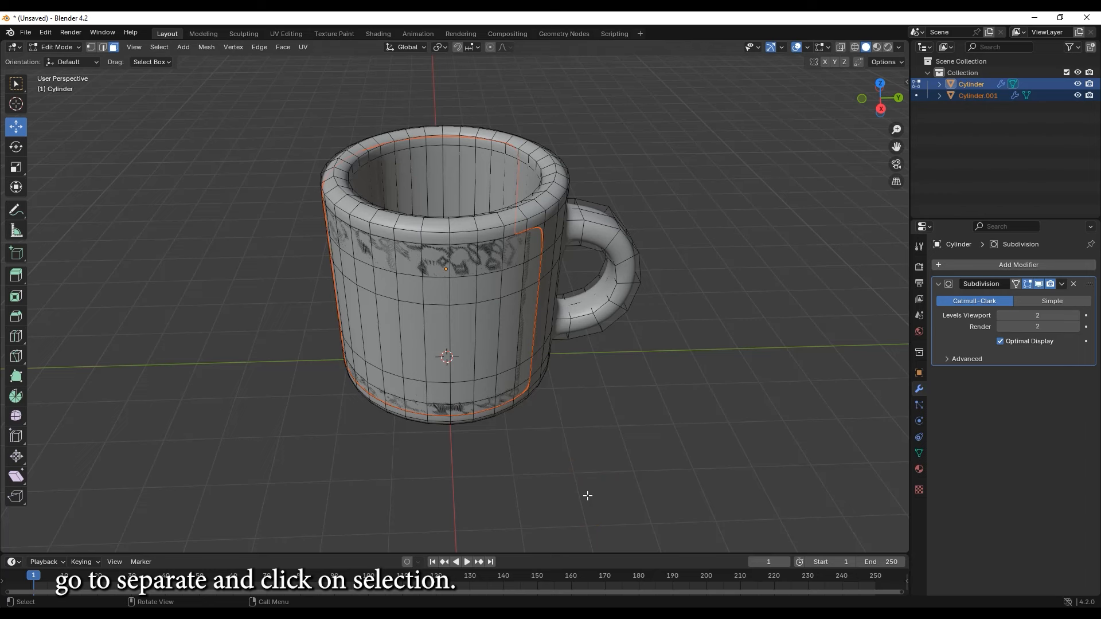
# - In Object Mode, select only the separated wall piece Cylinder.001 and scale it up slightly so it sits just outside the mug's wall
pyautogui.click(57, 47)
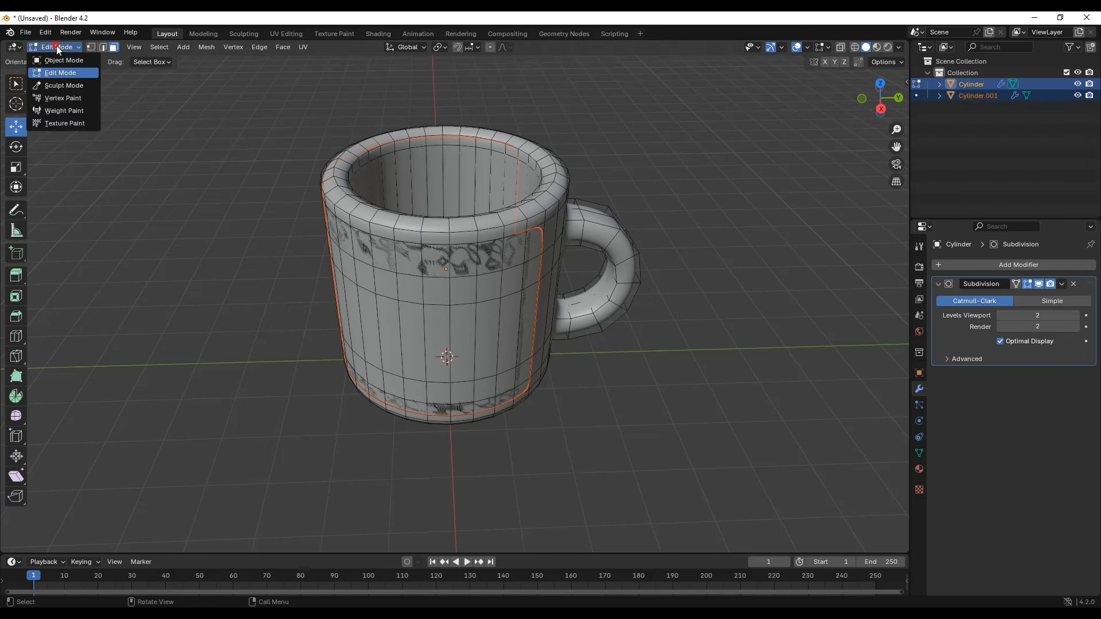
pyautogui.click(64, 60)
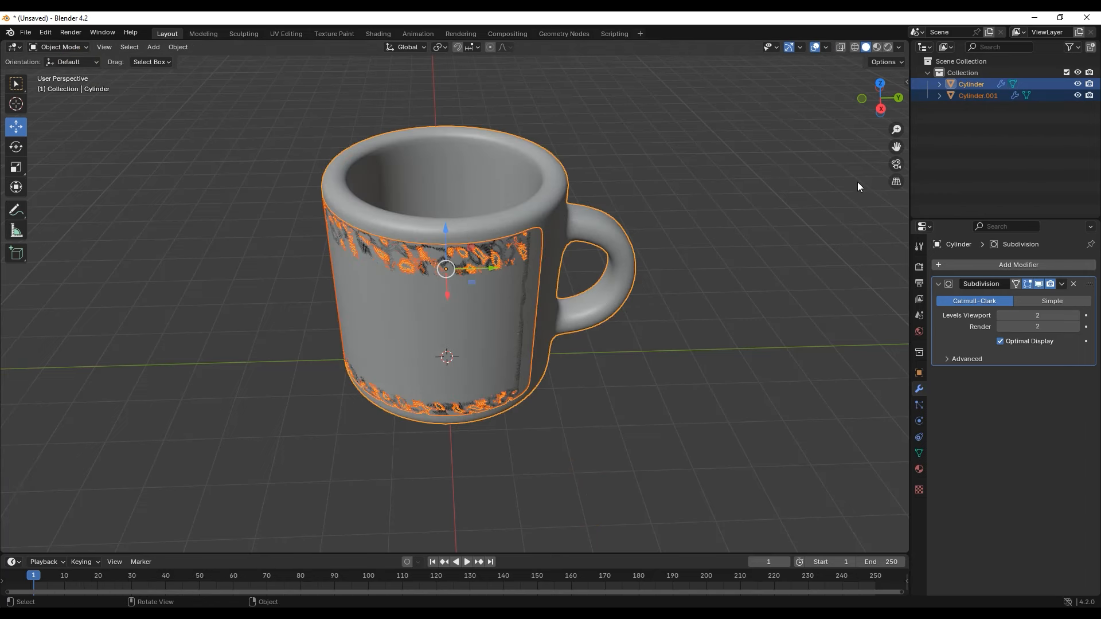
pyautogui.click(974, 95)
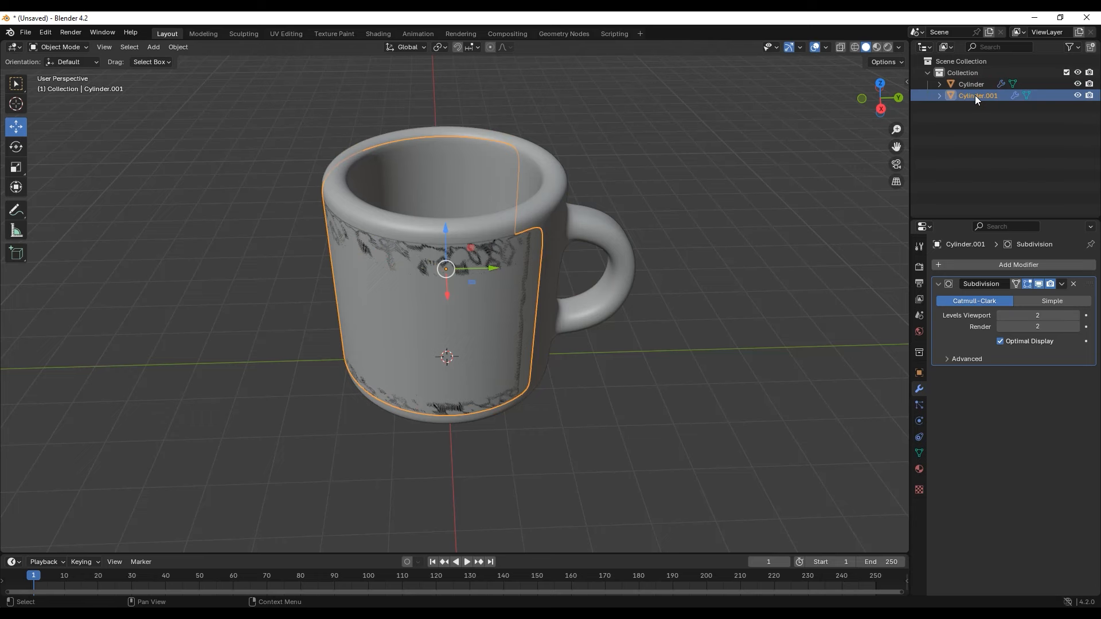
pyautogui.press('s')
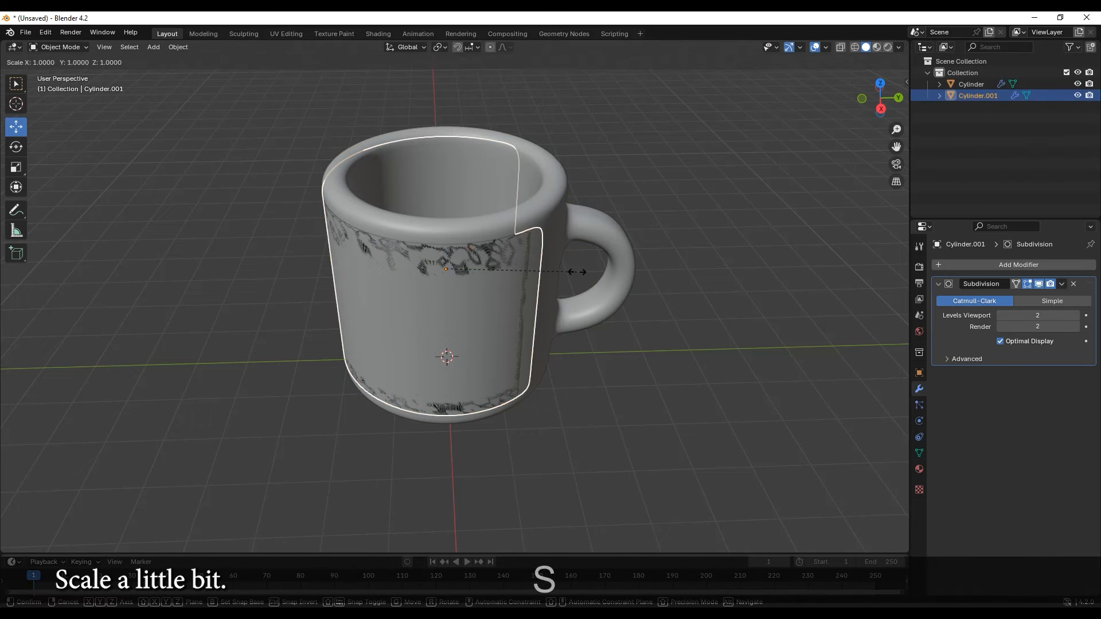
pyautogui.press('Return')
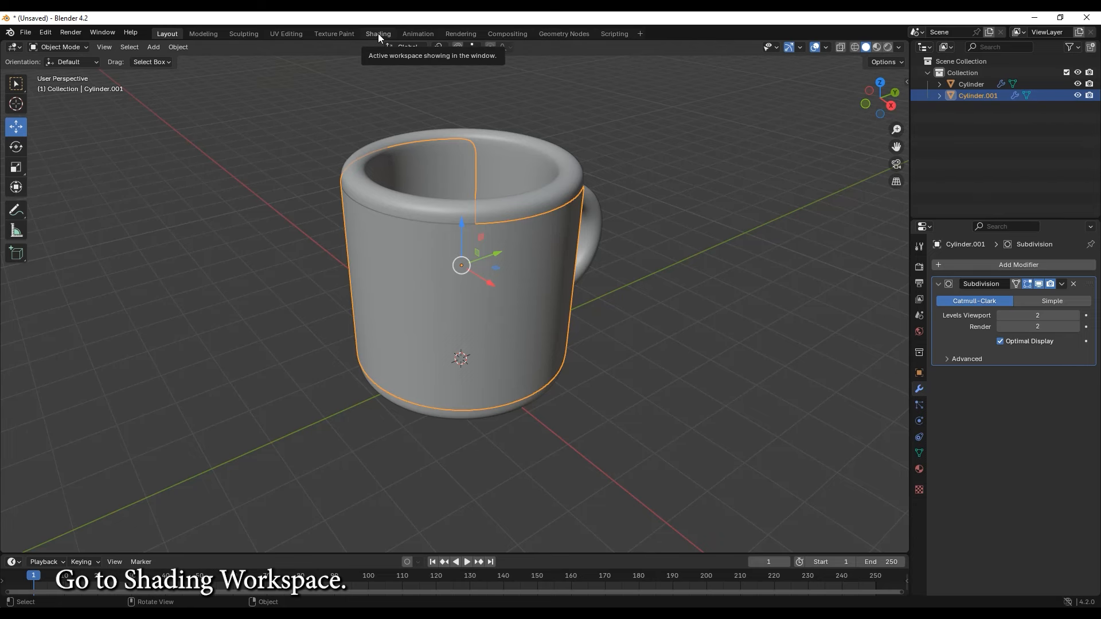
# - Switch to the Shading workspace and create a new material for Cylinder.001
pyautogui.click(377, 33)
pyautogui.moveTo(555, 202); pyautogui.dragTo(541, 213, button='middle')
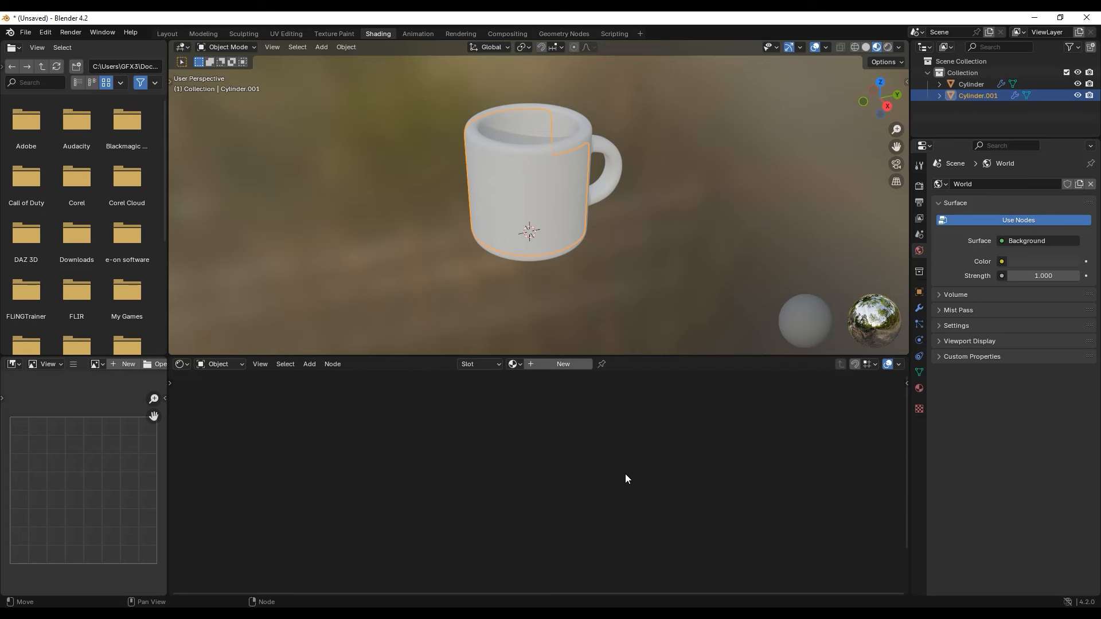
pyautogui.click(919, 388)
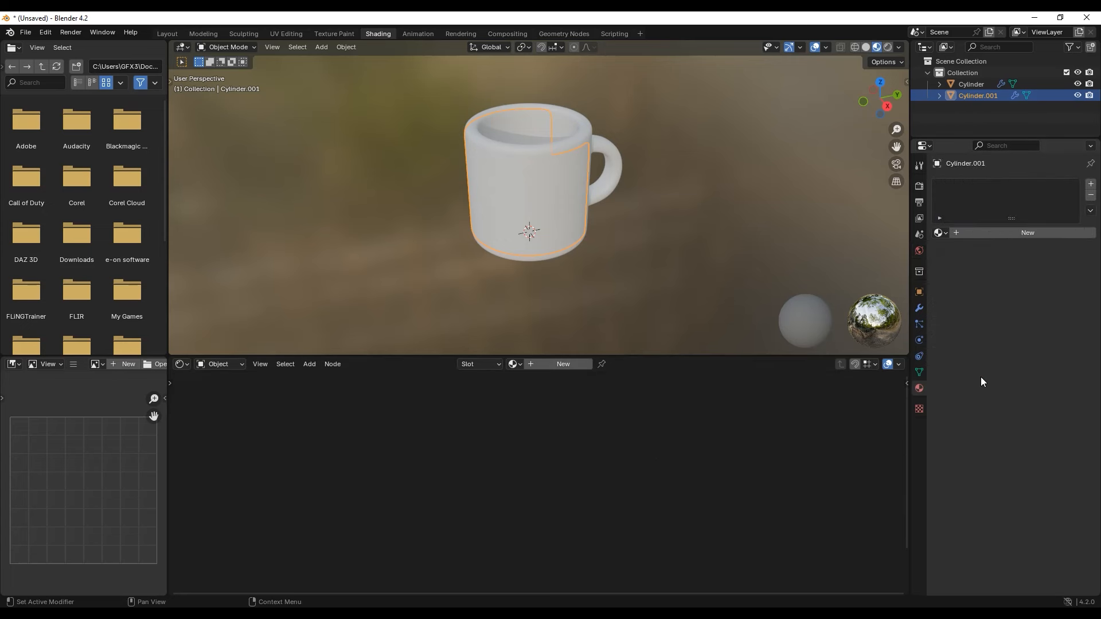
pyautogui.click(1033, 232)
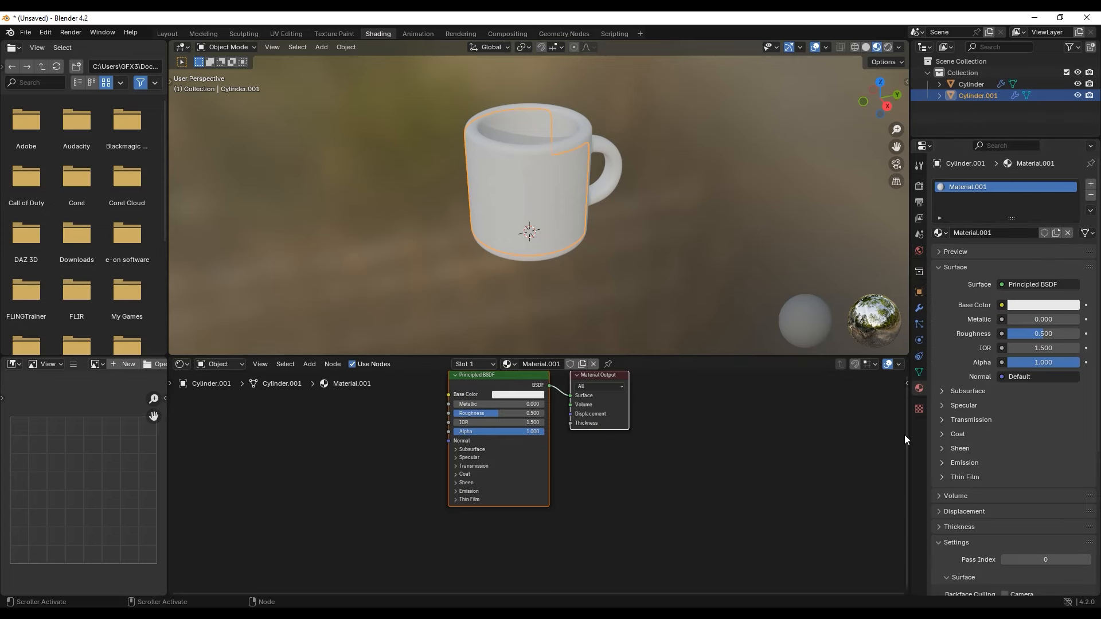
pyautogui.click(939, 233)
# - Add an Image Texture node before the Principled BSDF and link its Color to Base Color and its Alpha to Alpha
pyautogui.moveTo(597, 476); pyautogui.dragTo(703, 509, button='middle')
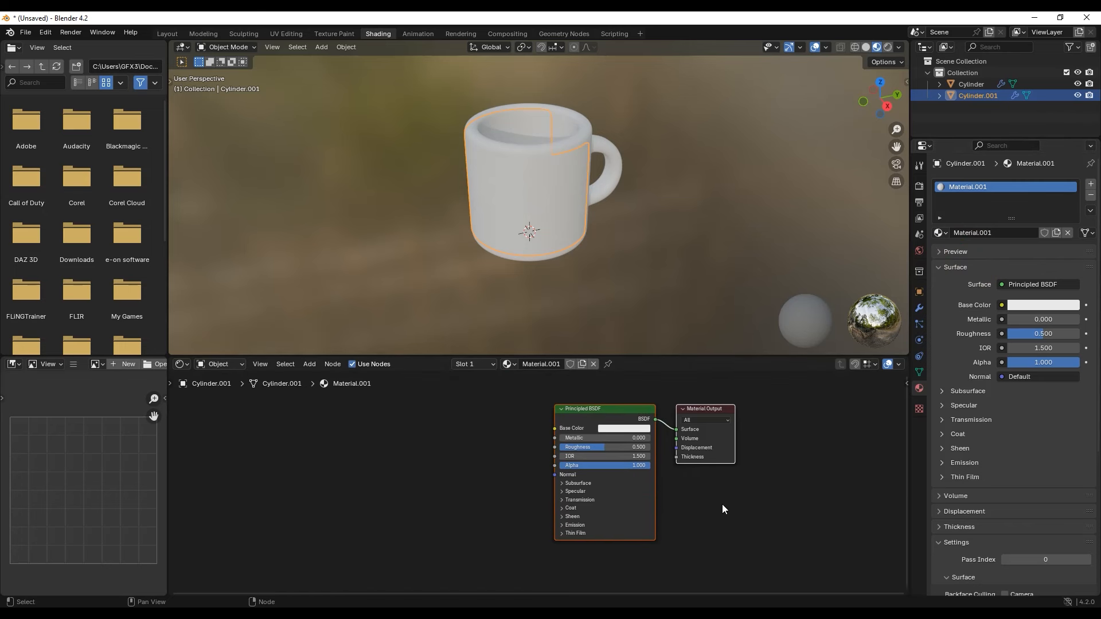
pyautogui.hotkey('shift', 'a')
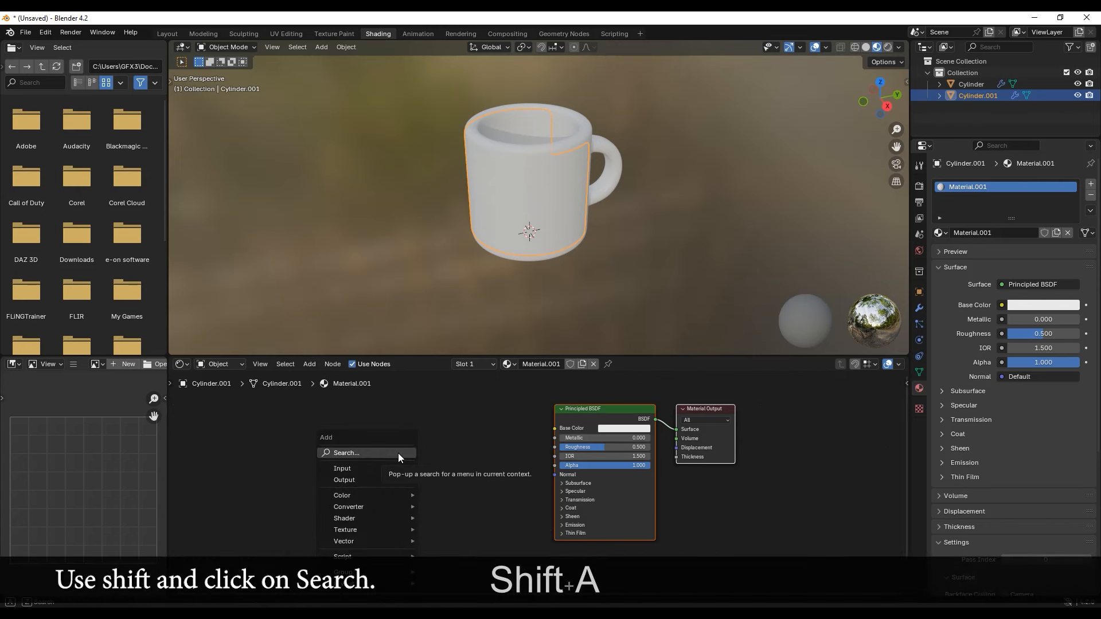
pyautogui.click(400, 453)
pyautogui.write('im')
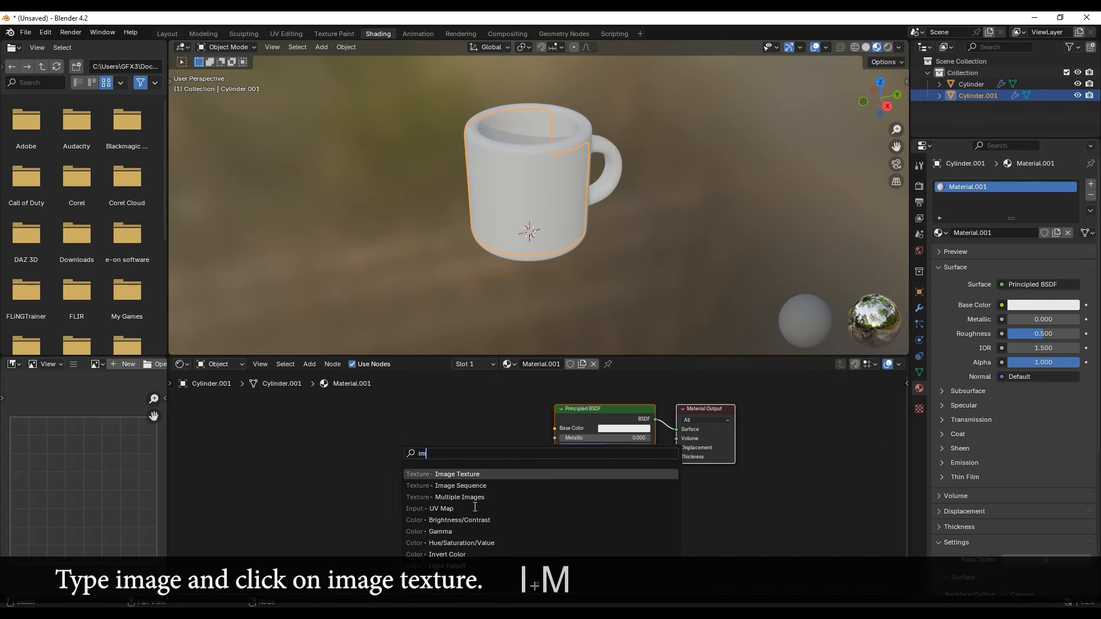
pyautogui.write('ag')
pyautogui.click(476, 474)
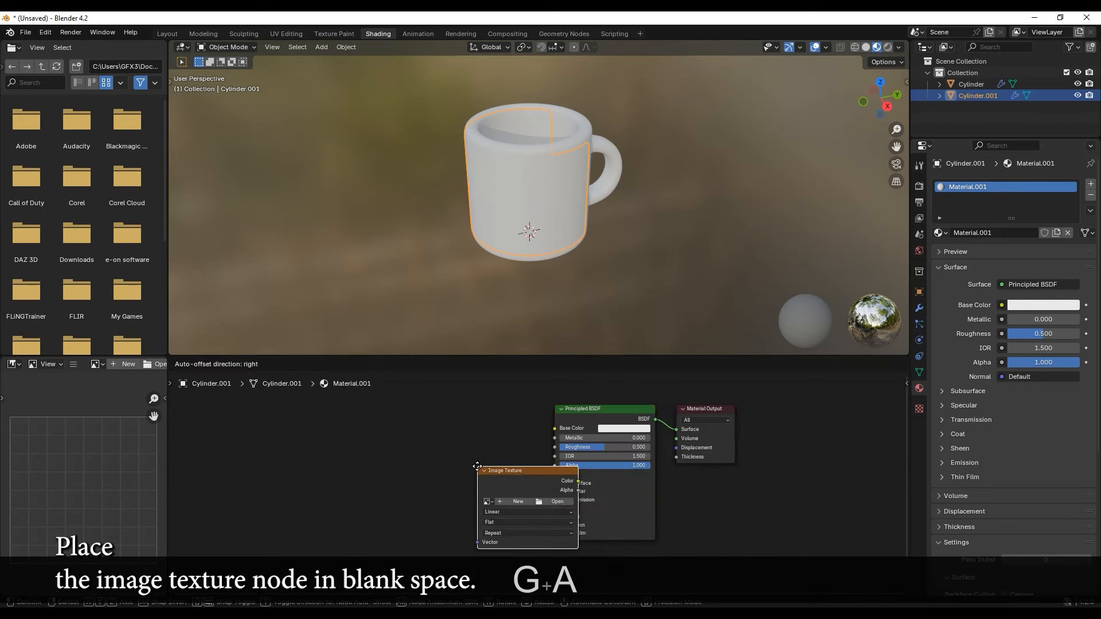
pyautogui.click(406, 409)
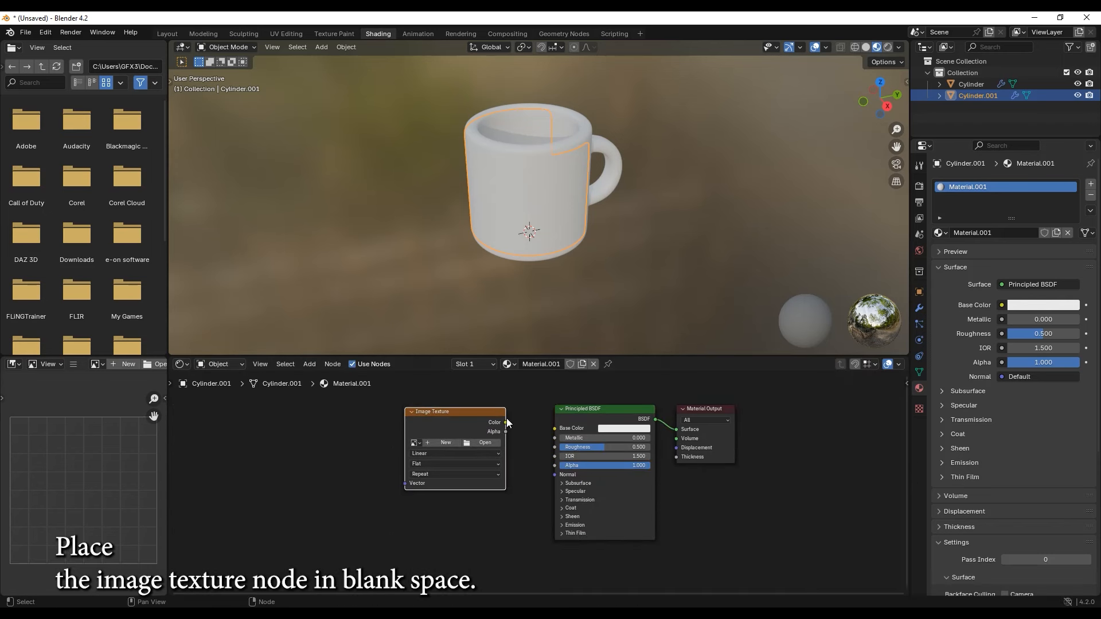
pyautogui.moveTo(505, 422); pyautogui.dragTo(535, 468)
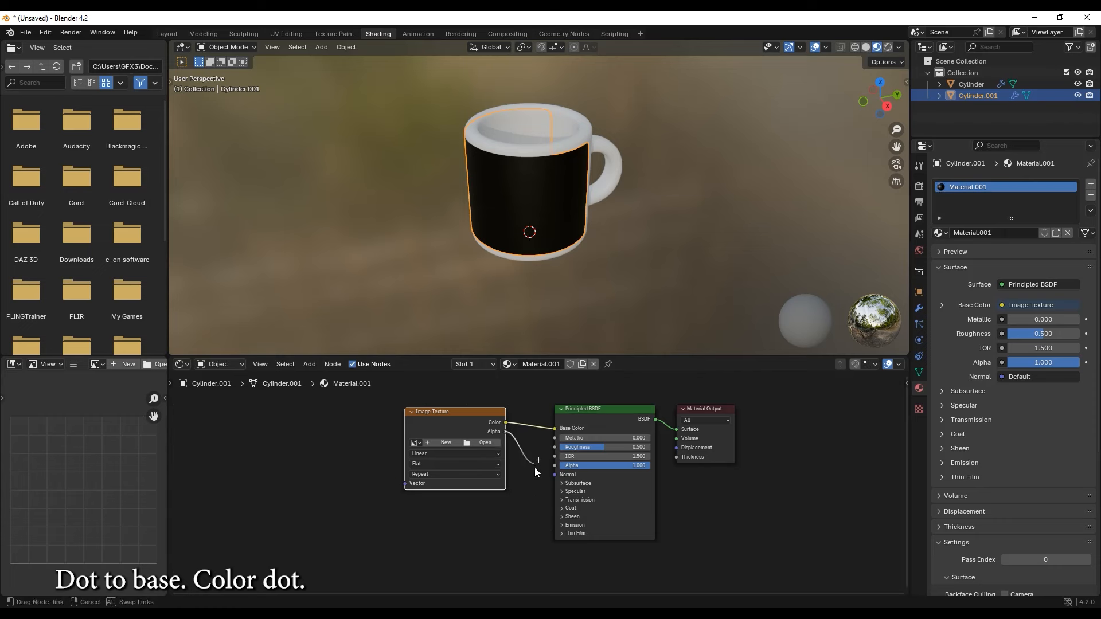
pyautogui.moveTo(542, 514); pyautogui.dragTo(550, 465)
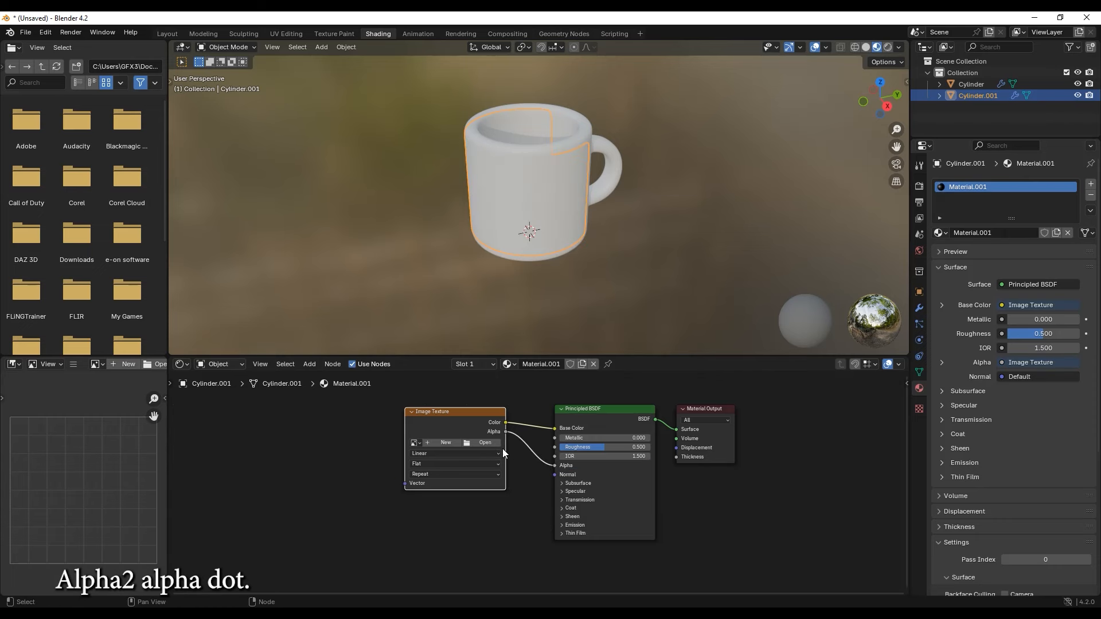
# - Load pngegg (2).png into the Image Texture node and set its extension mode to Clip
pyautogui.click(487, 443)
pyautogui.click(696, 350)
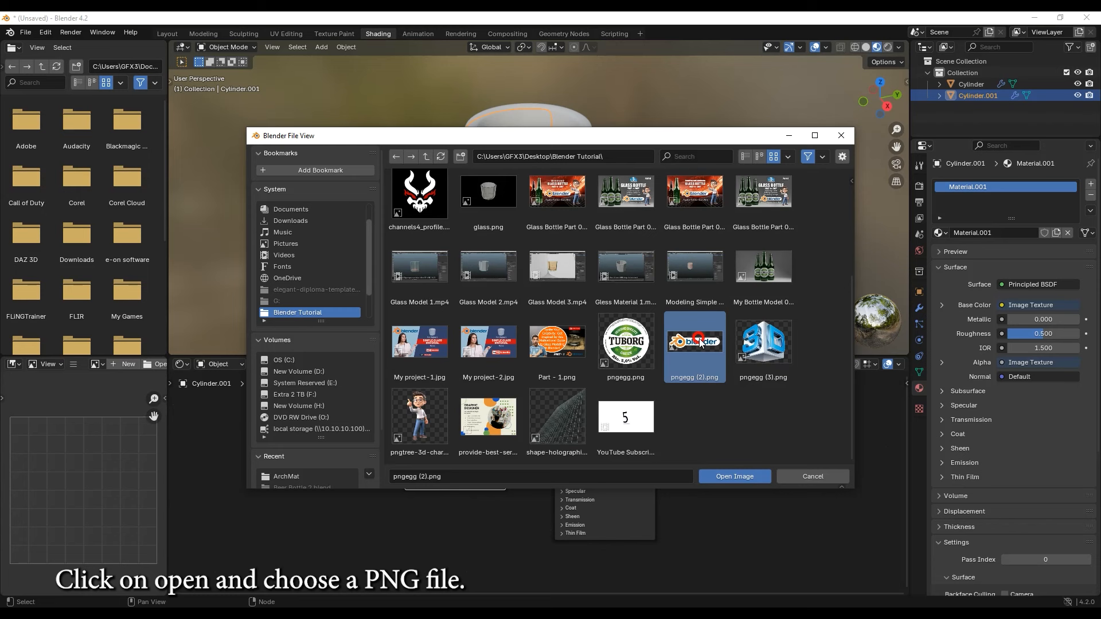
pyautogui.click(734, 476)
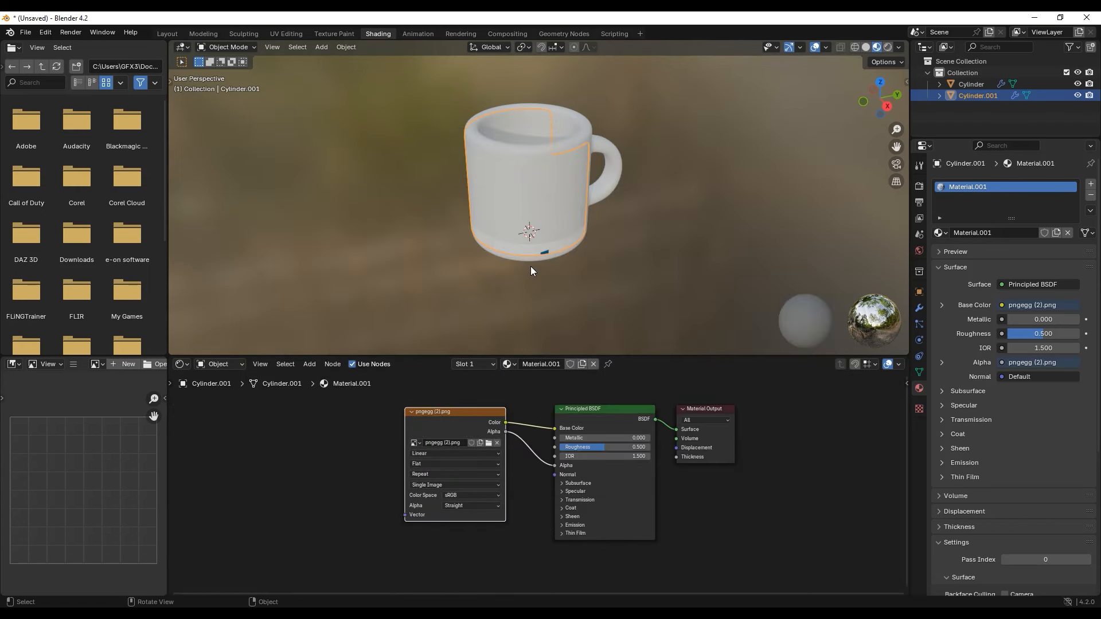
pyautogui.click(432, 475)
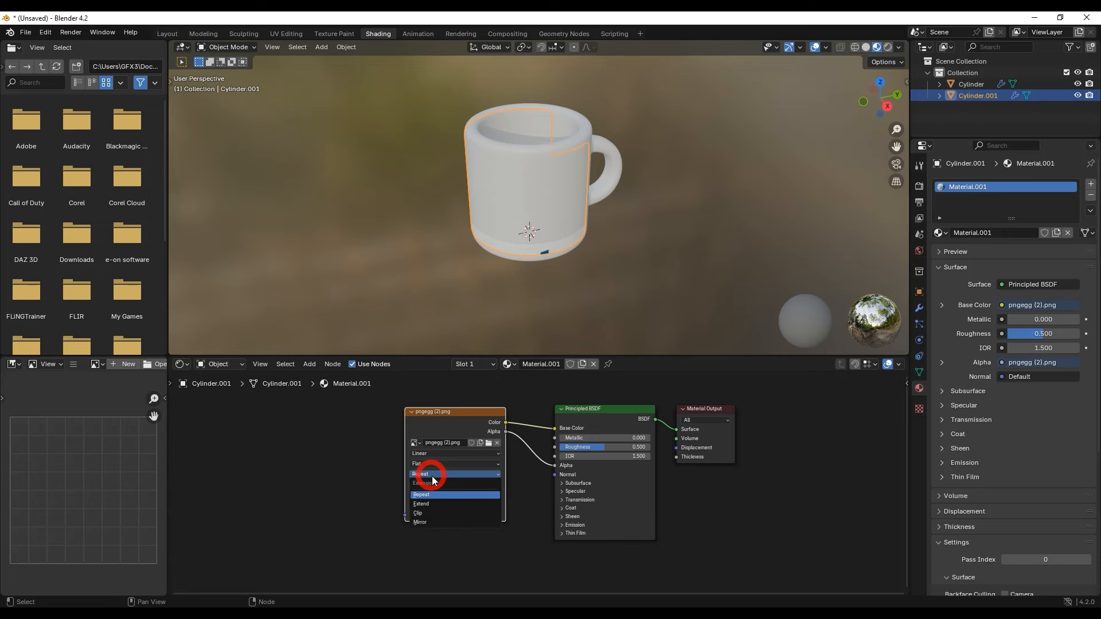
pyautogui.click(436, 514)
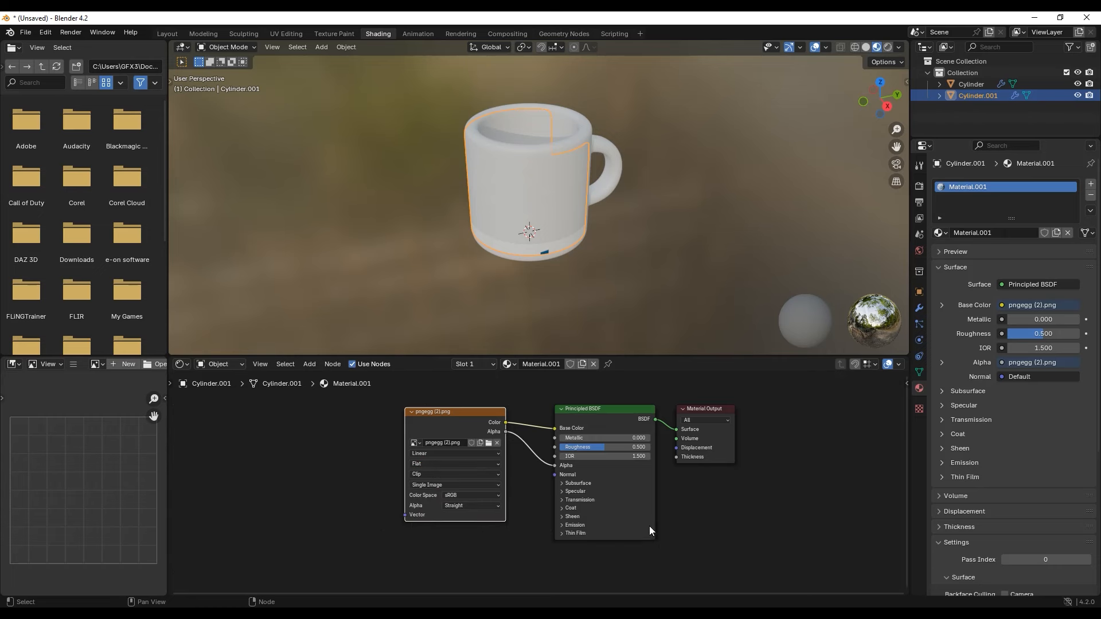
# - Switch to the UV Editing workspace, show the 3D view in Material Preview shading, and select all faces of Cylinder.001
pyautogui.click(285, 34)
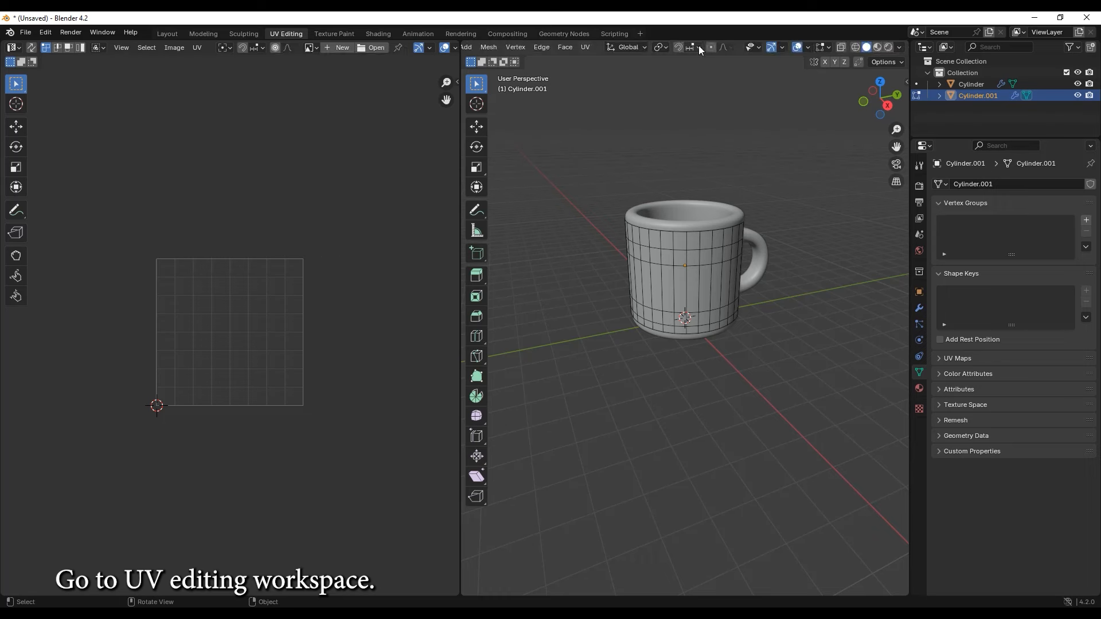
pyautogui.click(876, 47)
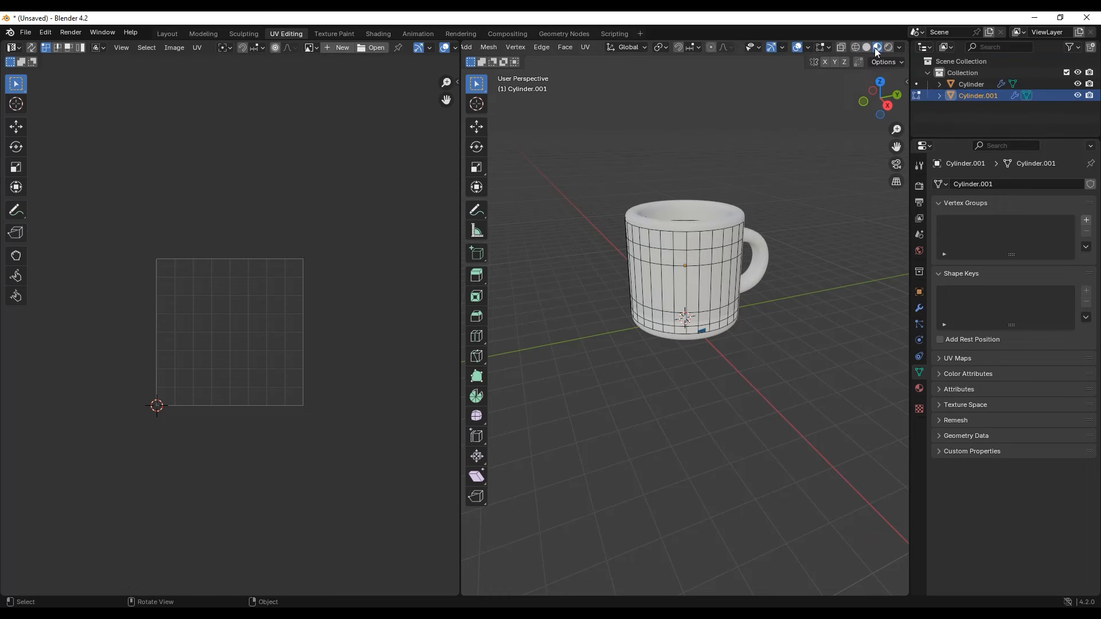
pyautogui.press('a')
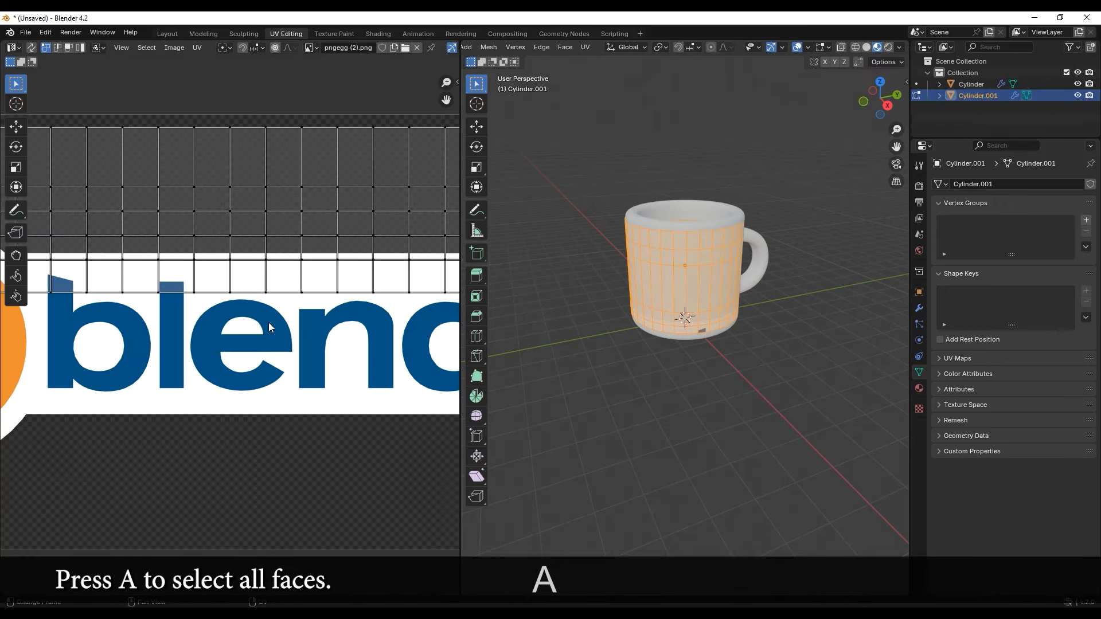
# - Select the whole UV grid, move it down over the Blender logo, and scale it up until it spans the image width
pyautogui.scroll(-4, 196, 298)
pyautogui.moveTo(47, 224); pyautogui.dragTo(420, 310)
pyautogui.click(16, 126)
pyautogui.moveTo(230, 252); pyautogui.dragTo(241, 304)
pyautogui.press('s')
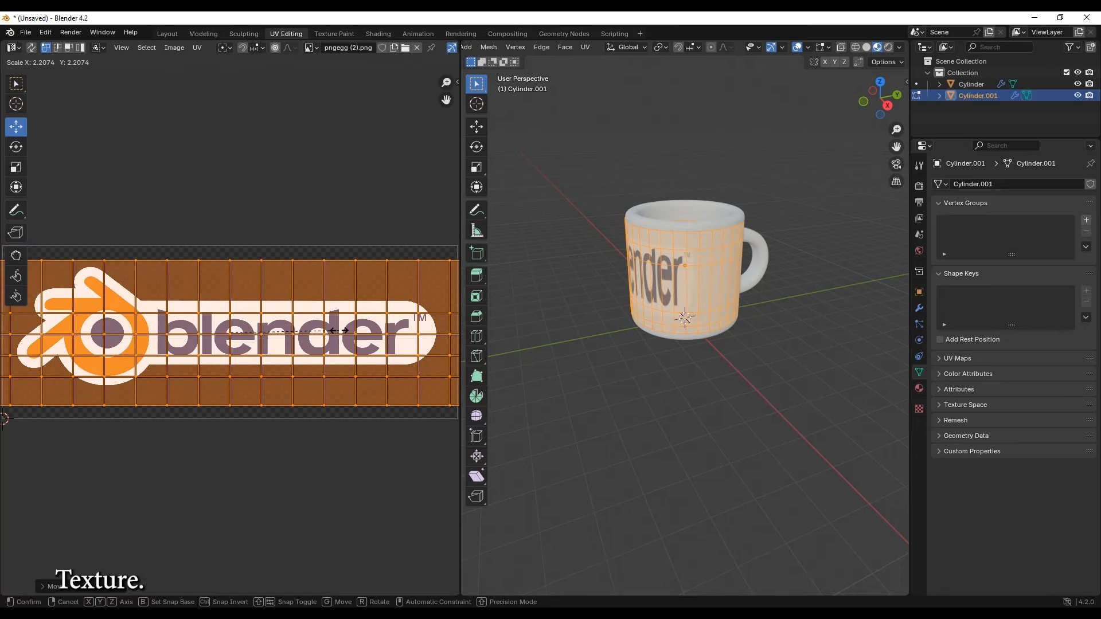
pyautogui.press('Return')
# - Stretch the UV grid vertically with the Scale tool to correct the logo's proportions on the mug
pyautogui.click(17, 171)
pyautogui.moveTo(231, 288); pyautogui.dragTo(240, 249)
pyautogui.moveTo(669, 347); pyautogui.dragTo(800, 359, button='middle')
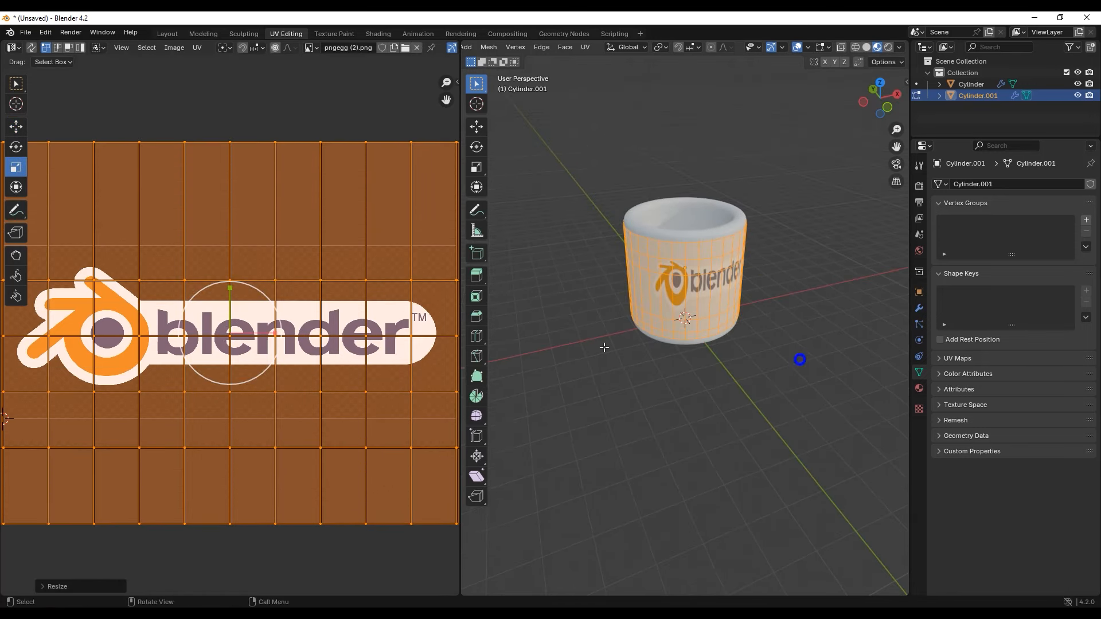
pyautogui.scroll(-4, 237, 300)
pyautogui.moveTo(236, 301); pyautogui.dragTo(249, 249)
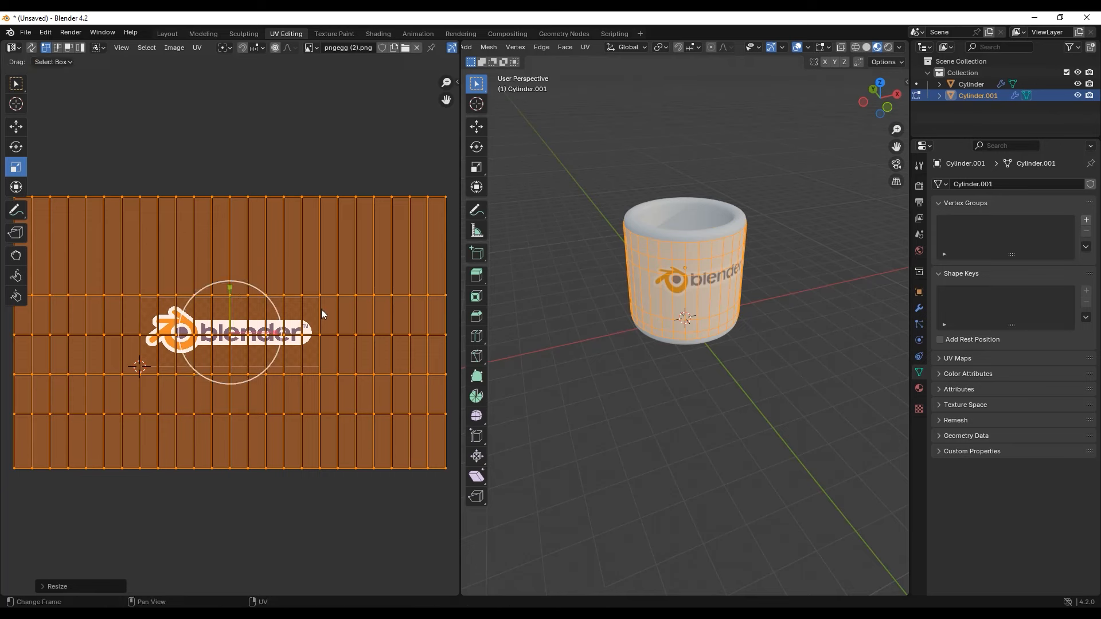
# - Scale the UV grid down slightly and move it upward so the logo sits lower on the mug wall
pyautogui.moveTo(275, 309)
pyautogui.mouseDown()
pyautogui.moveTo(254, 320)
pyautogui.moveTo(262, 316)
pyautogui.mouseUp()
pyautogui.moveTo(262, 315)
pyautogui.mouseDown(button='middle')
pyautogui.moveTo(234, 306)
pyautogui.moveTo(274, 303)
pyautogui.mouseUp(button='middle')
pyautogui.click(20, 130)
pyautogui.moveTo(677, 356); pyautogui.dragTo(565, 337, button='middle')
pyautogui.moveTo(241, 274); pyautogui.dragTo(248, 259)
pyautogui.moveTo(268, 432)
pyautogui.mouseDown(button='middle')
pyautogui.moveTo(291, 432)
pyautogui.moveTo(263, 434)
pyautogui.mouseUp(button='middle')
pyautogui.moveTo(665, 376); pyautogui.dragTo(766, 381, button='middle')
# - Move the UV row crossing the logo upward and the row beneath it downward so both clear the logo
pyautogui.moveTo(66, 193); pyautogui.dragTo(407, 218)
pyautogui.moveTo(66, 299); pyautogui.dragTo(410, 318)
pyautogui.moveTo(237, 269); pyautogui.dragTo(252, 250)
pyautogui.moveTo(57, 320); pyautogui.dragTo(411, 349)
pyautogui.moveTo(239, 305); pyautogui.dragTo(243, 317)
# - Scale the whole UV grid down uniformly to enlarge the logo, and shift the UV rows just beneath the logo slightly down
pyautogui.moveTo(62, 193); pyautogui.dragTo(408, 446)
pyautogui.press('s')
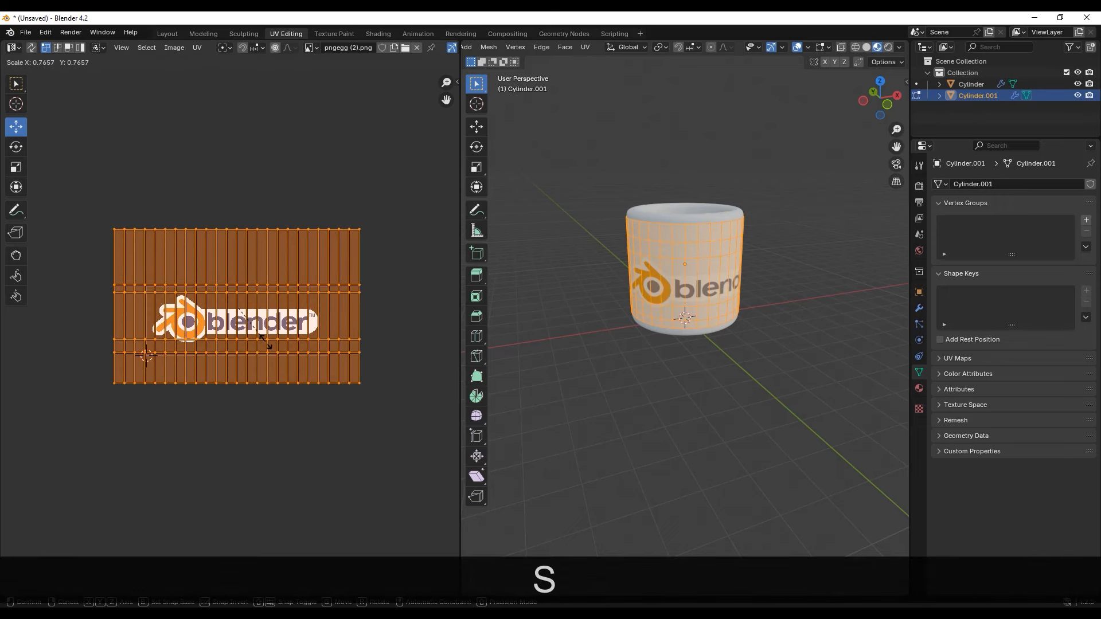
pyautogui.click(265, 342)
pyautogui.moveTo(111, 325); pyautogui.dragTo(387, 360)
pyautogui.moveTo(242, 317); pyautogui.dragTo(242, 322)
pyautogui.moveTo(717, 396); pyautogui.dragTo(751, 396, button='middle')
pyautogui.scroll(5, 683, 367)
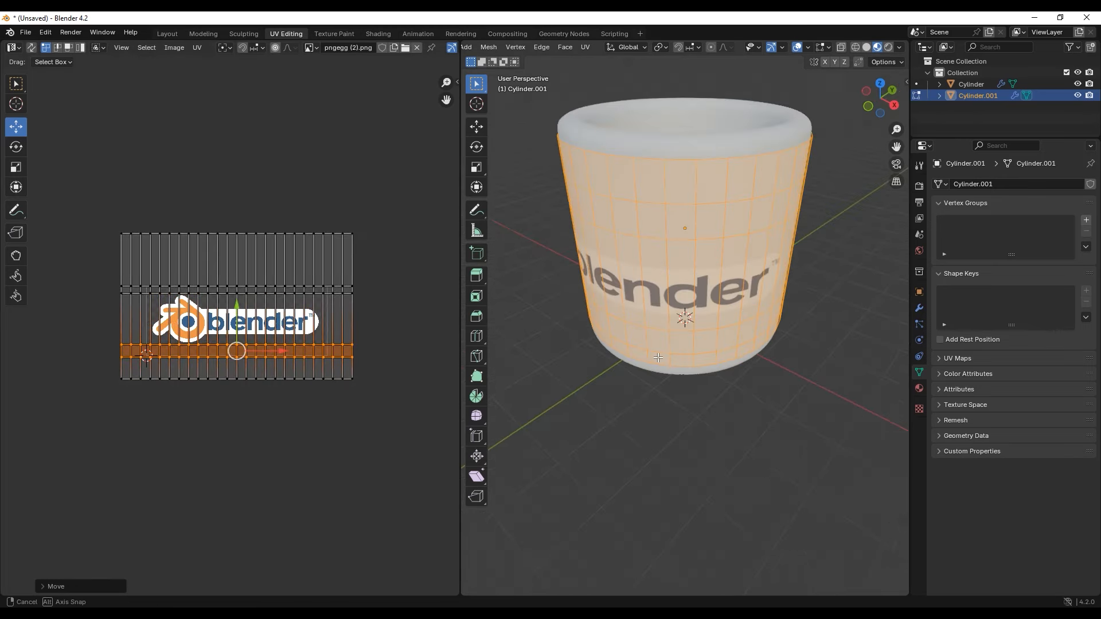
pyautogui.moveTo(685, 383); pyautogui.dragTo(618, 362, button='middle')
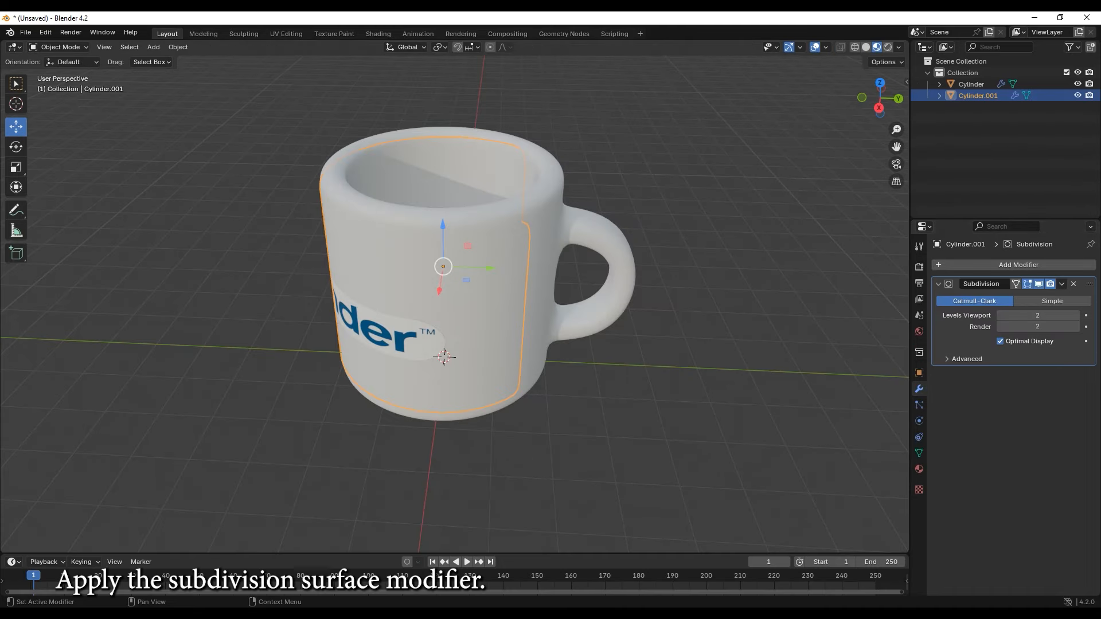
# - Apply the Subdivision modifier on Cylinder.001 and add a Shrinkwrap modifier to it
pyautogui.click(1061, 285)
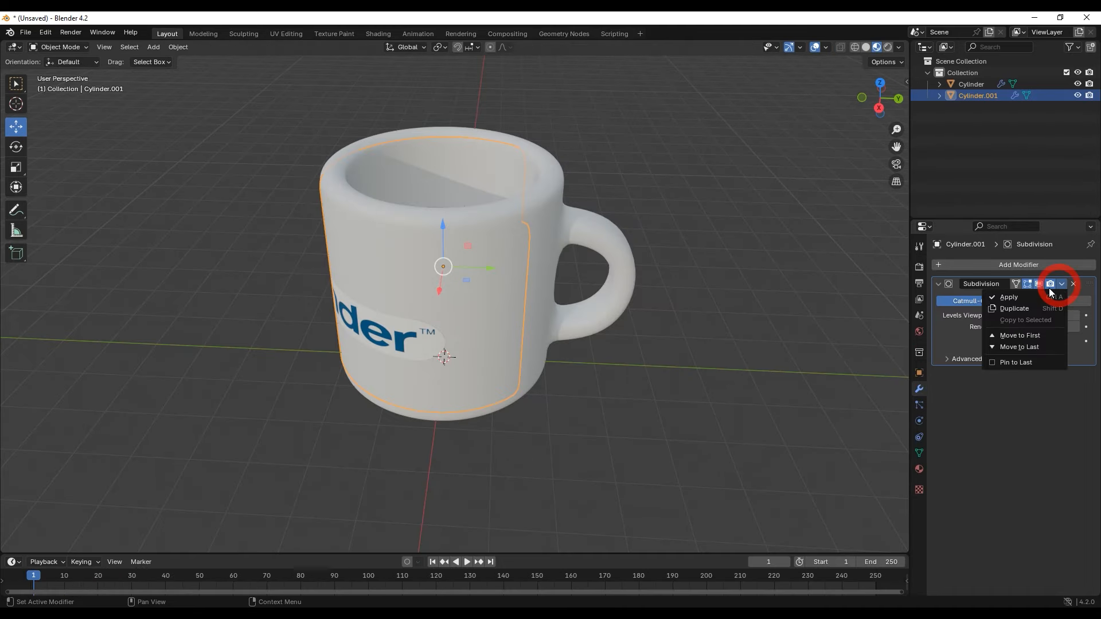
pyautogui.click(1005, 297)
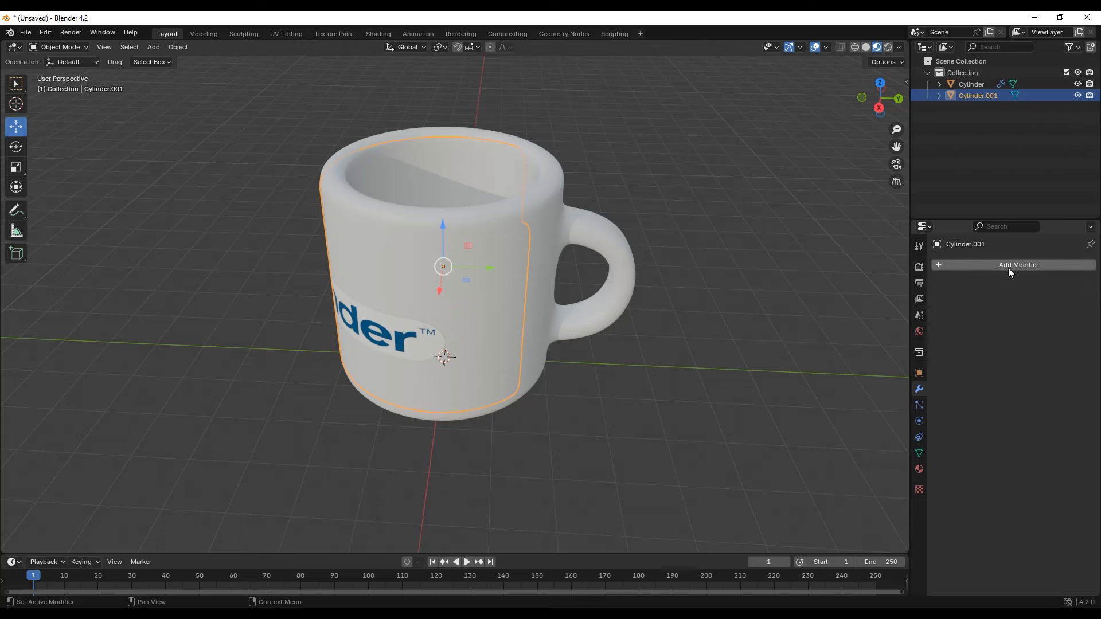
pyautogui.click(1008, 267)
pyautogui.moveTo(1008, 270)
pyautogui.moveTo(970, 280)
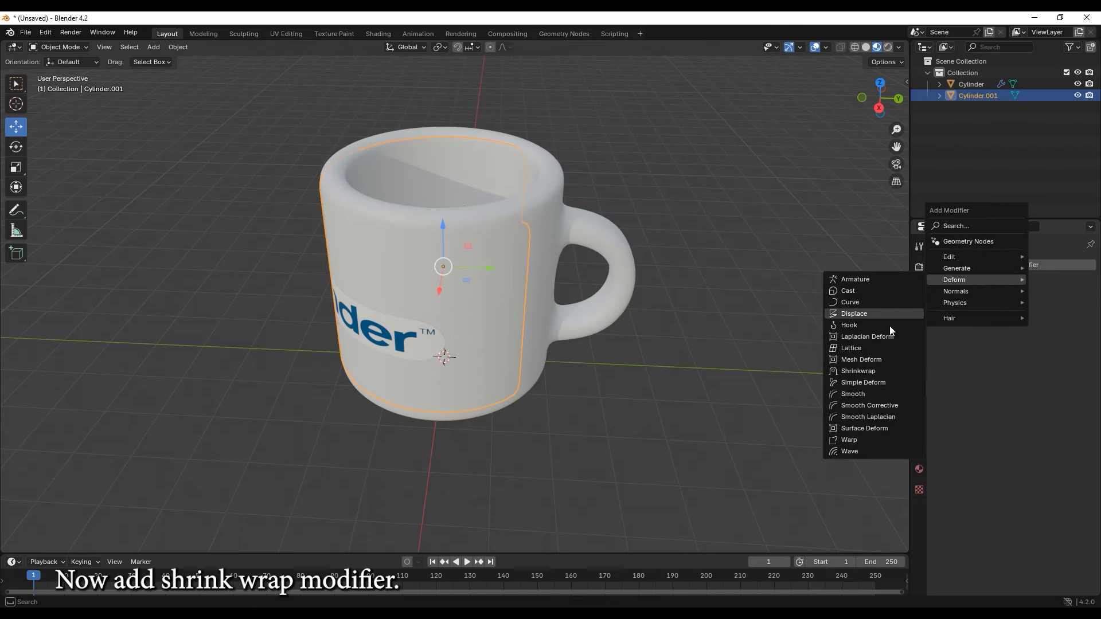
pyautogui.click(873, 373)
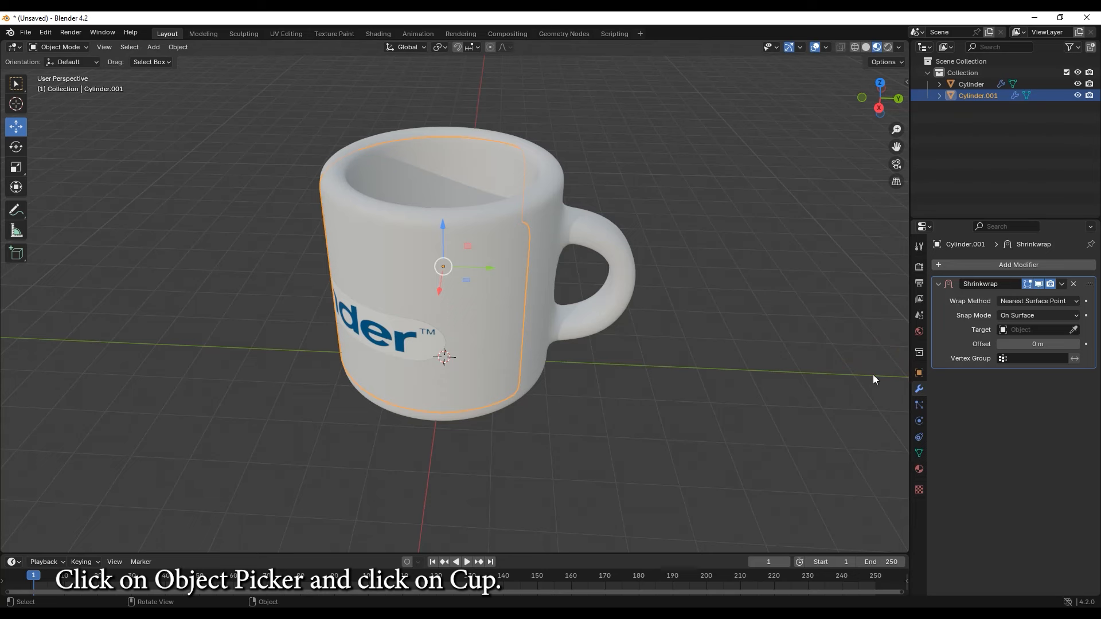
# - Set the Shrinkwrap target to the mug object Cylinder and its offset to 0.001 m
pyautogui.click(1073, 333)
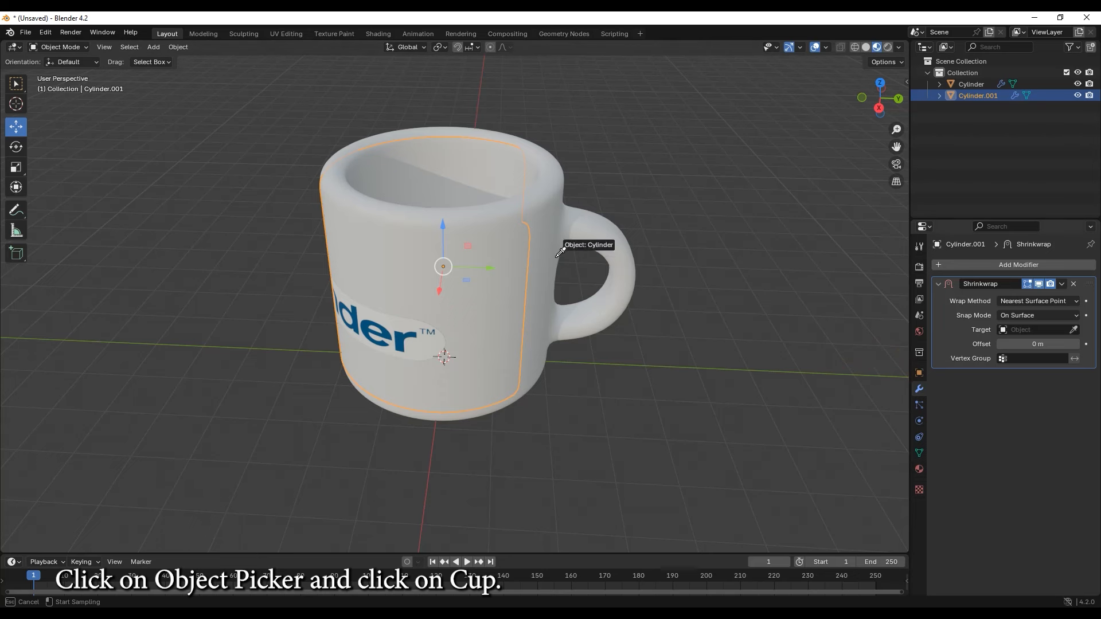
pyautogui.click(544, 214)
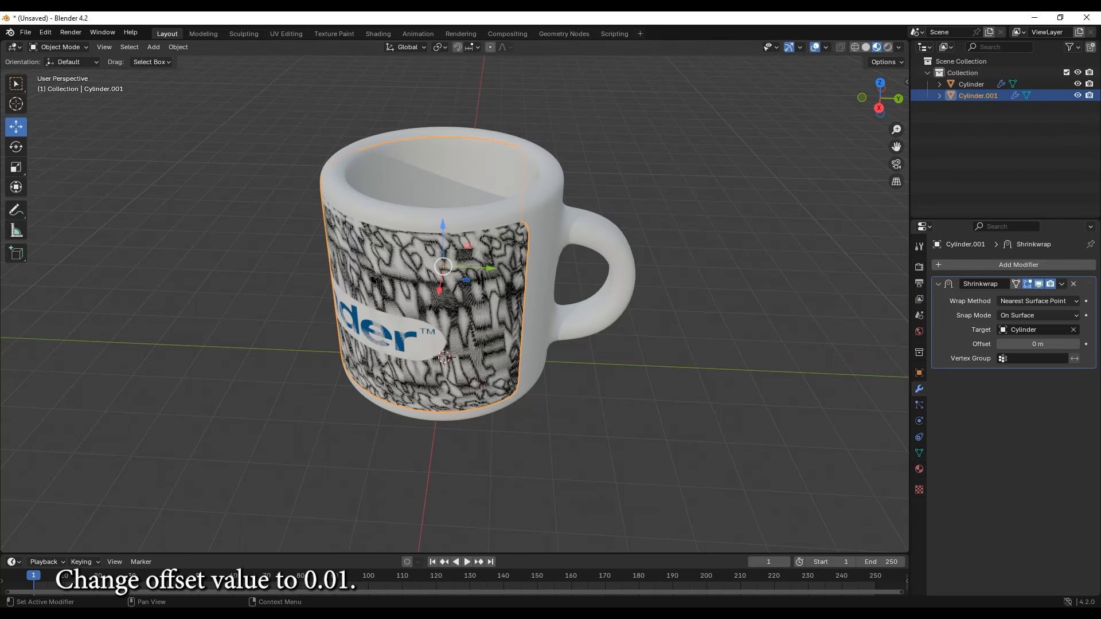
pyautogui.doubleClick(1054, 345)
pyautogui.write('0.001')
pyautogui.press('Return')
pyautogui.moveTo(662, 422)
pyautogui.mouseDown(button='middle')
pyautogui.moveTo(676, 428)
pyautogui.moveTo(660, 423)
pyautogui.mouseUp(button='middle')
pyautogui.scroll(1, 660, 424)
# - Assign the existing material named Material to the mug object Cylinder and reduce its roughness to 0
pyautogui.click(920, 469)
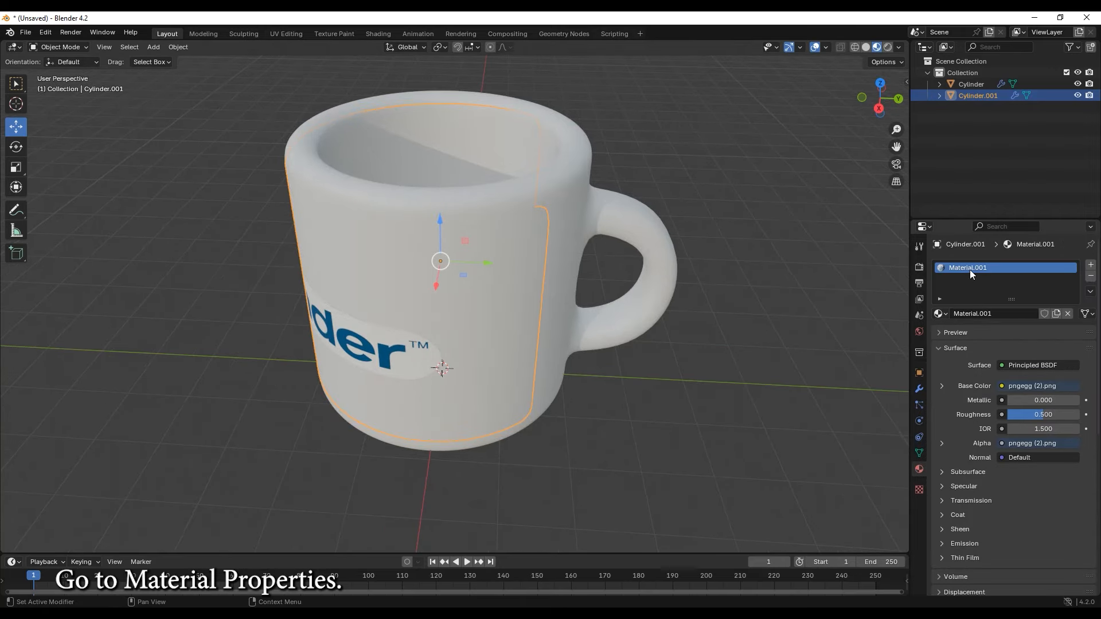
pyautogui.click(583, 205)
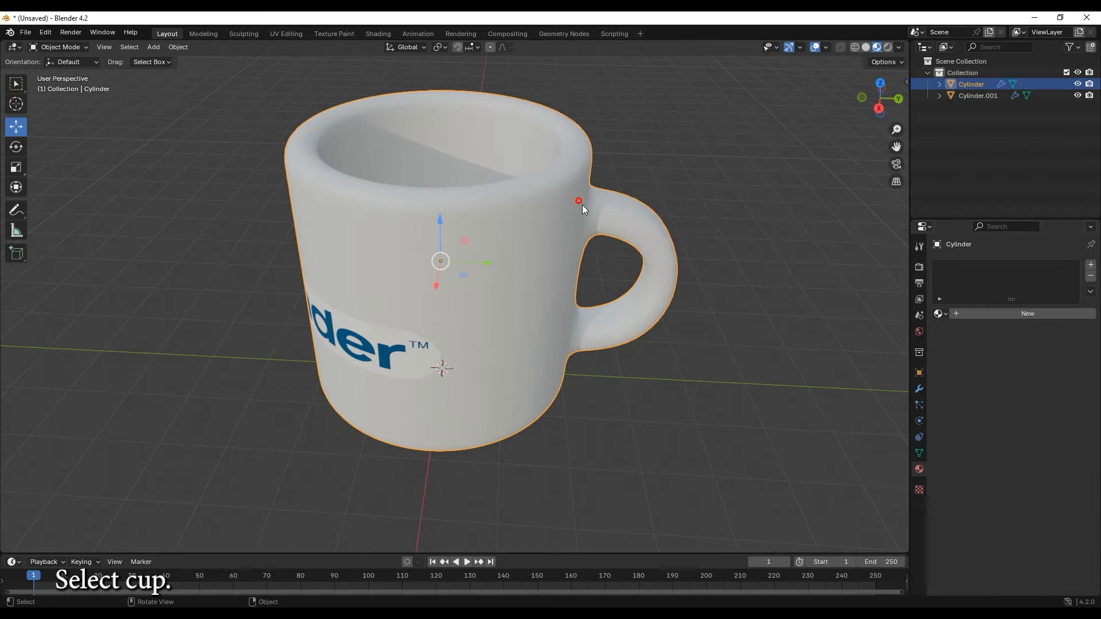
pyautogui.click(939, 314)
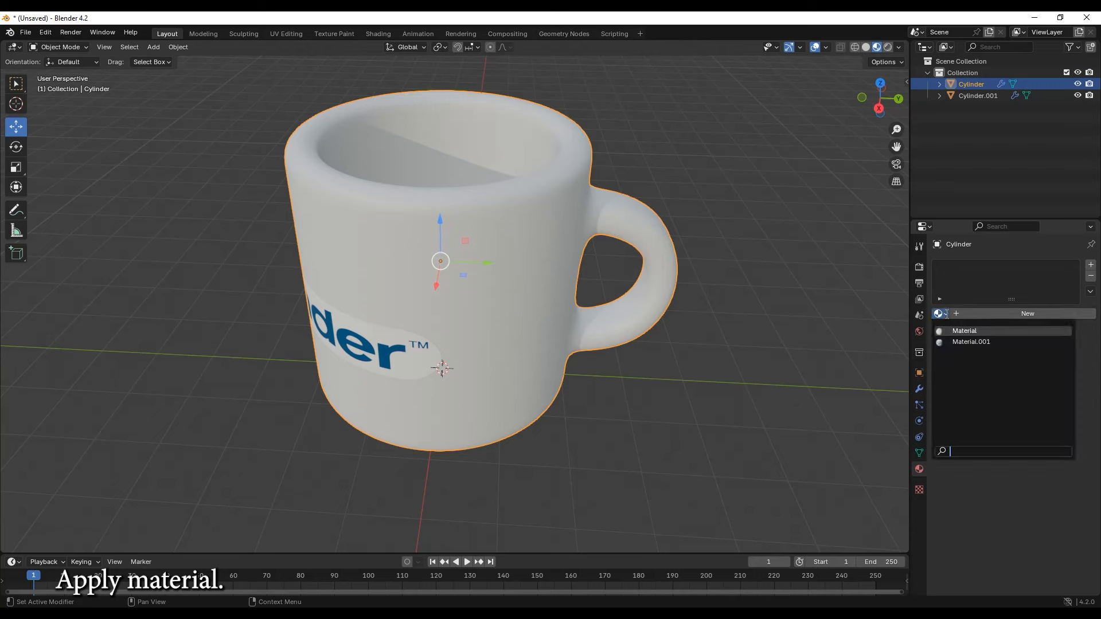
pyautogui.click(964, 332)
pyautogui.moveTo(1045, 414); pyautogui.dragTo(998, 414)
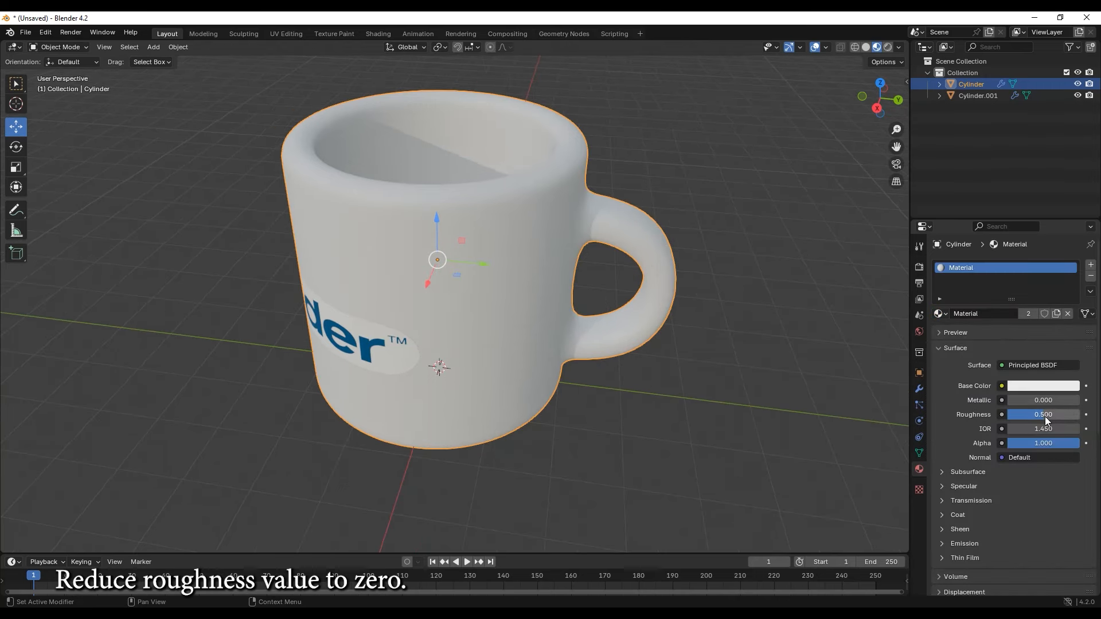
# - Set the mug material's base color to a saturated orange with hue 0.037, saturation 1.000 and value 0.801
pyautogui.moveTo(624, 239); pyautogui.dragTo(568, 218, button='middle')
pyautogui.click(1030, 386)
pyautogui.moveTo(989, 267); pyautogui.dragTo(976, 290)
pyautogui.moveTo(966, 278); pyautogui.dragTo(985, 299)
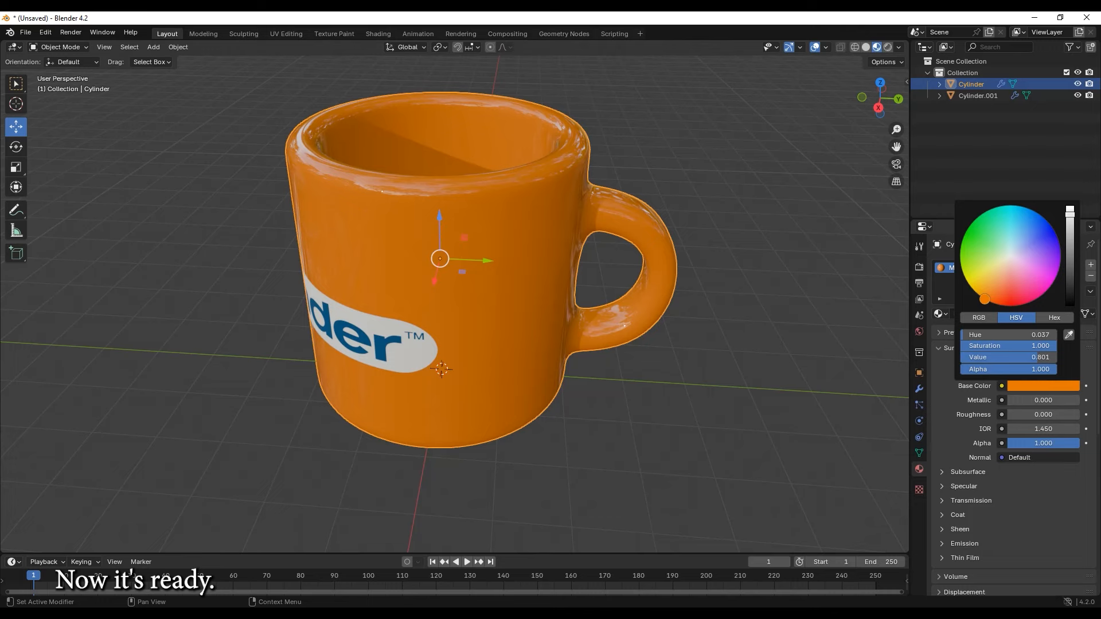